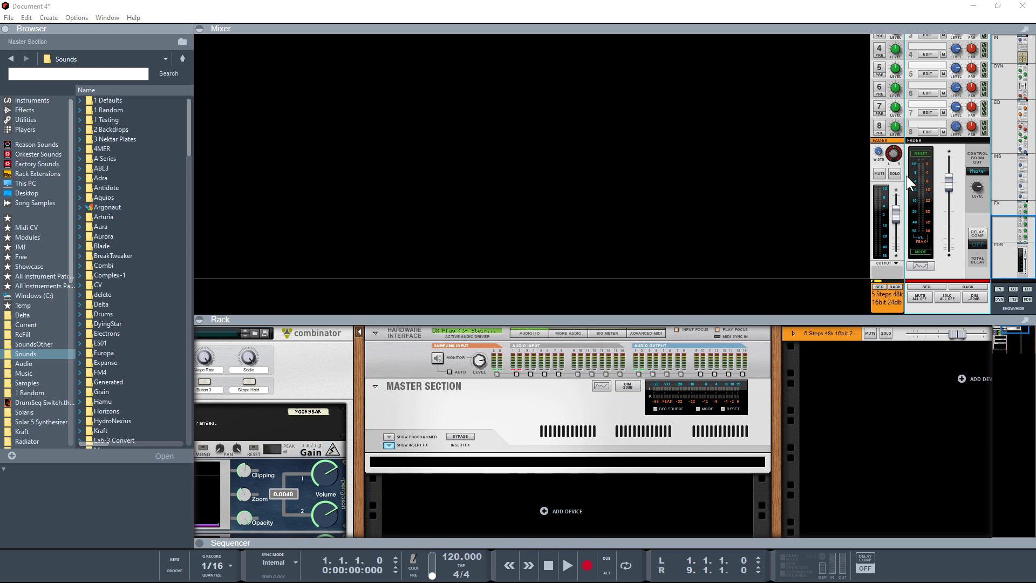
Step: Look over the master channel strip, then switch to the mastering tutorial video
scroll(905, 175, up, 5)
scroll(908, 176, up, 4)
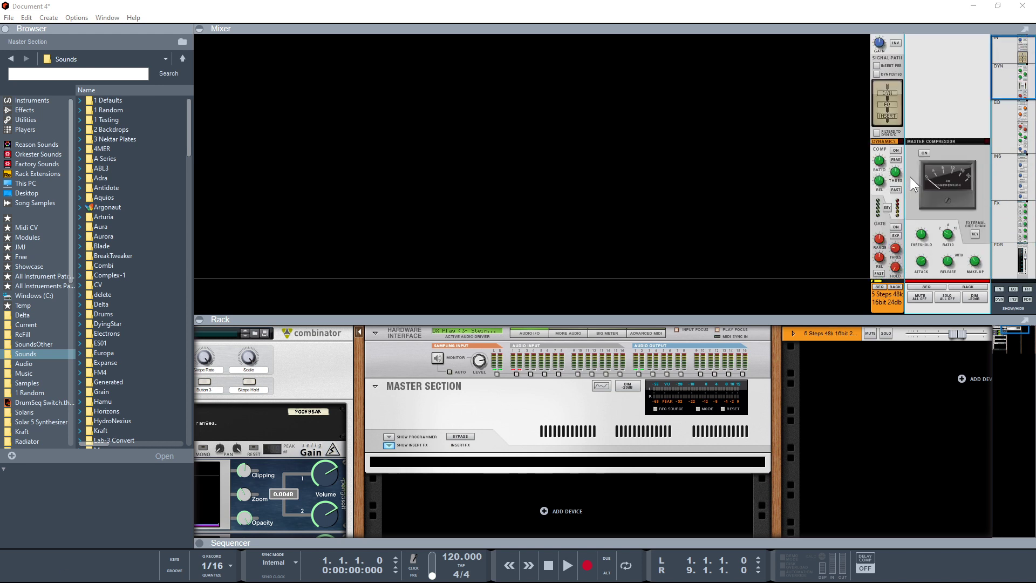
scroll(926, 192, down, 8)
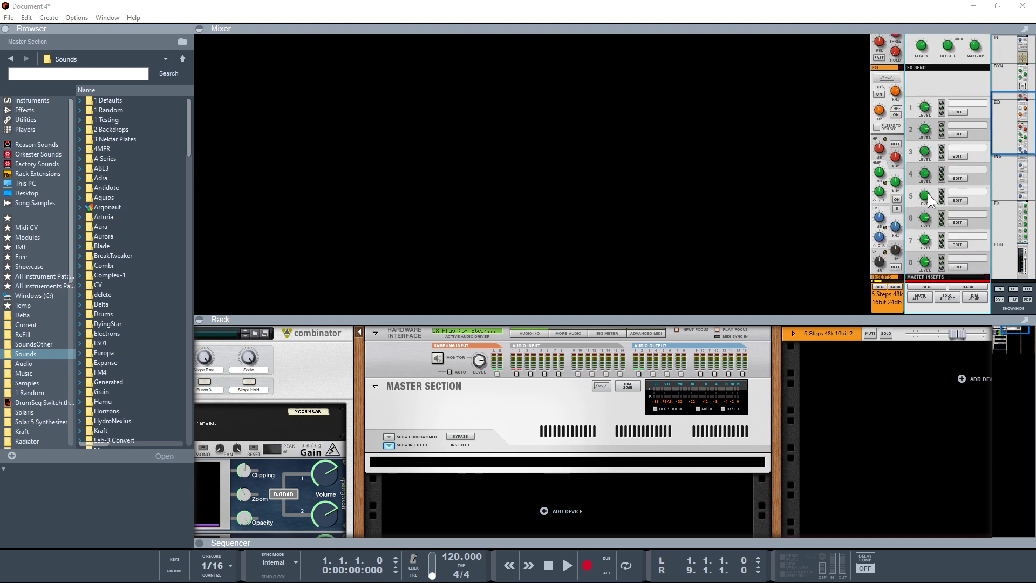
scroll(927, 193, down, 3)
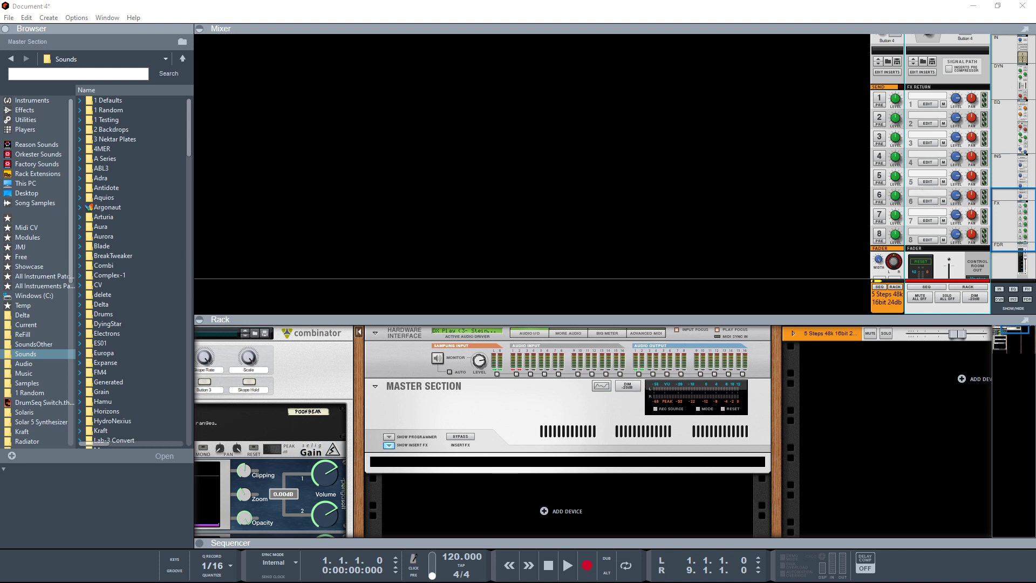
key(alt+Tab)
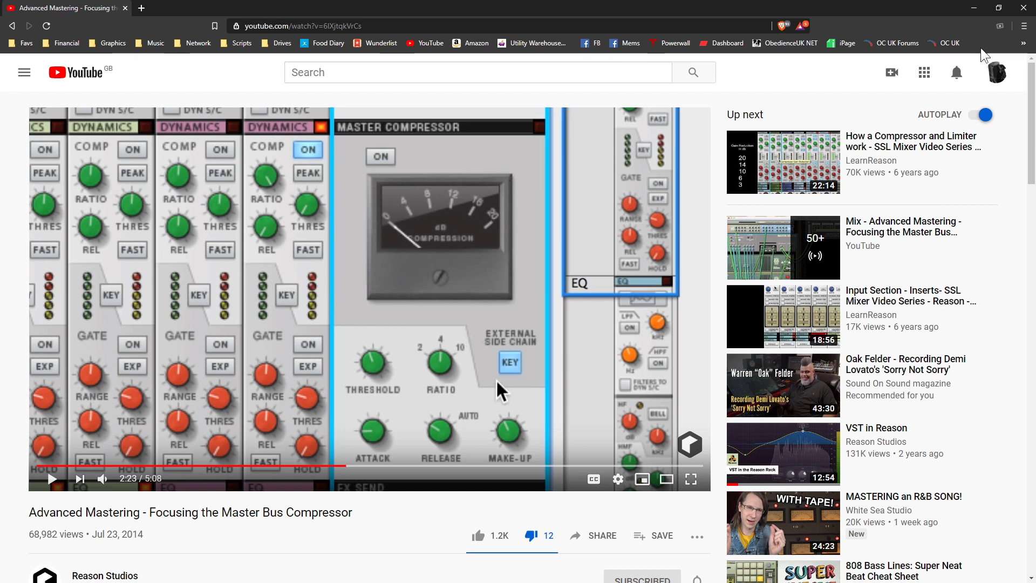
Step: Minimize the browser to get back to the Reason project's mixer
click(974, 12)
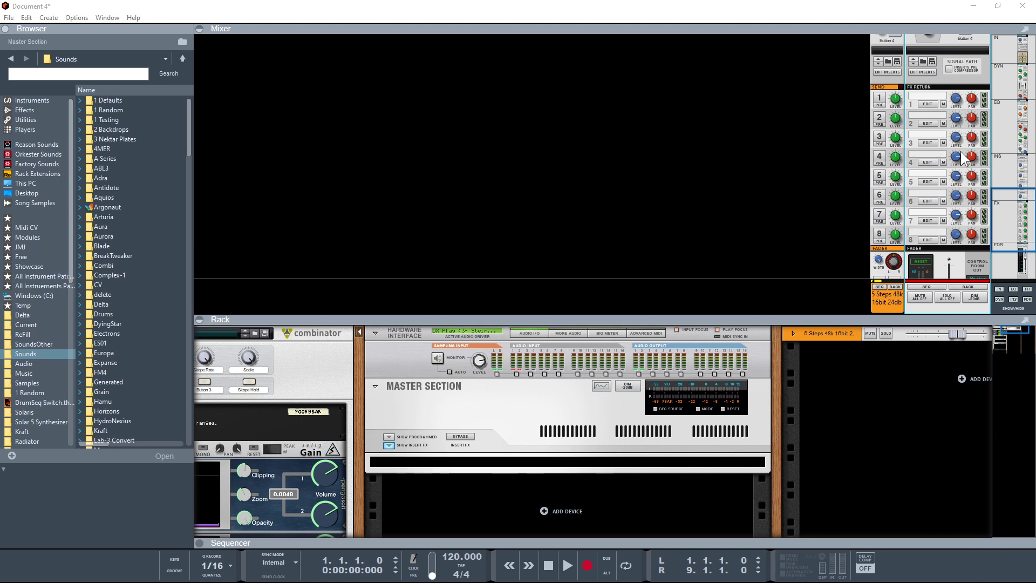
Step: Load Sidechain Master Compressor.cmb from the Combi folder into the Master Inserts
click(921, 92)
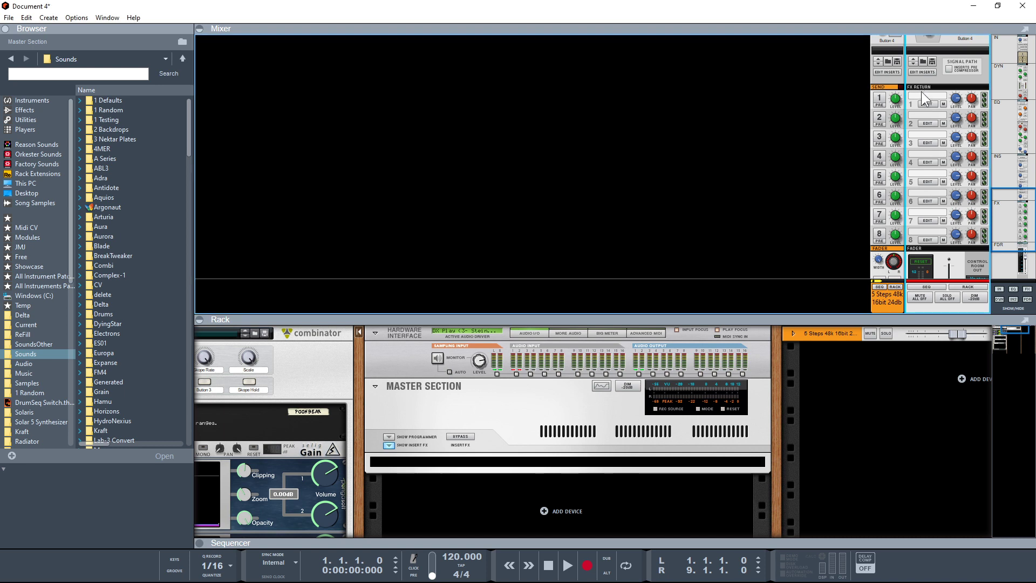
scroll(925, 89, up, 3)
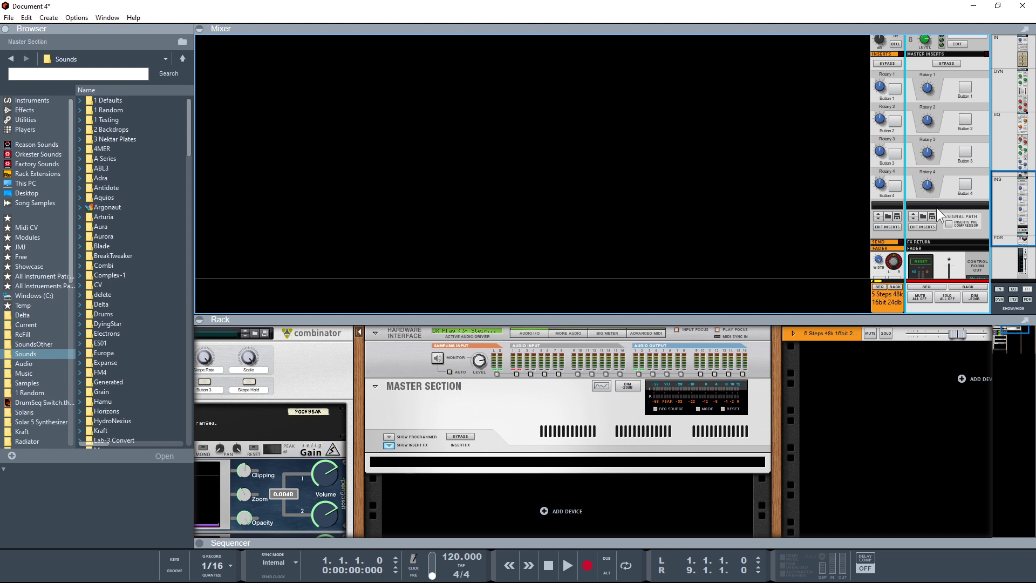
click(923, 216)
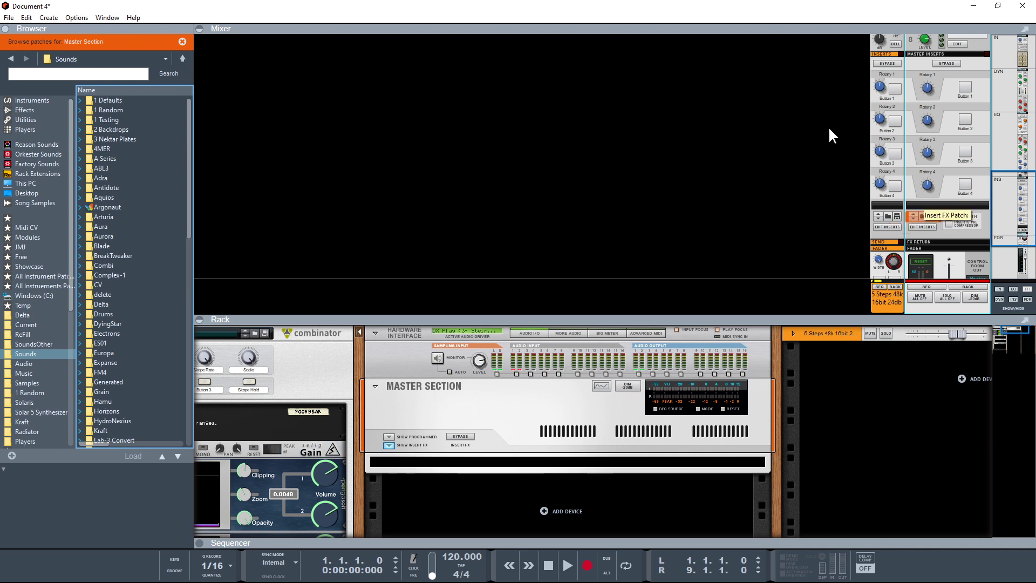
double_click(100, 264)
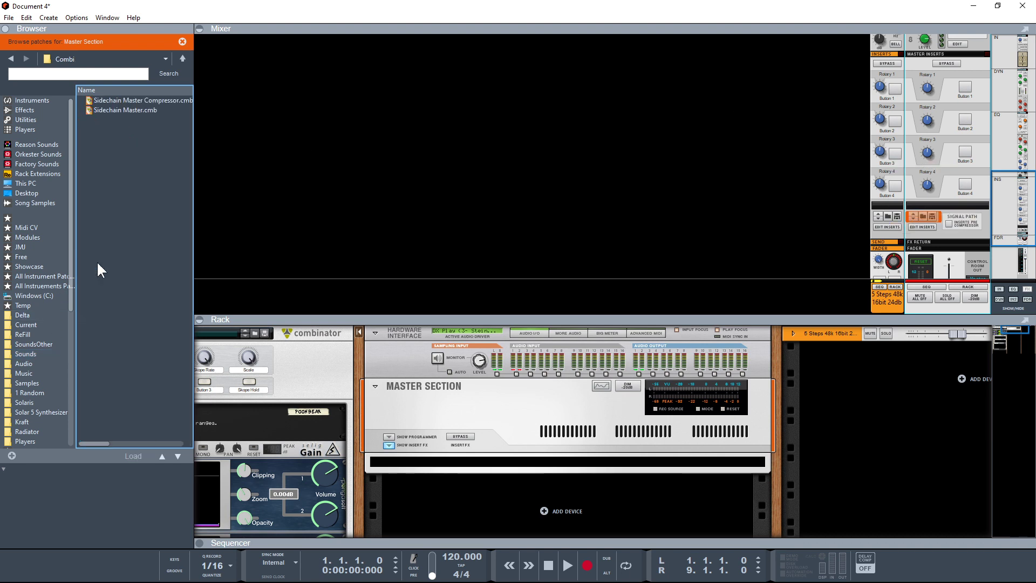
click(106, 100)
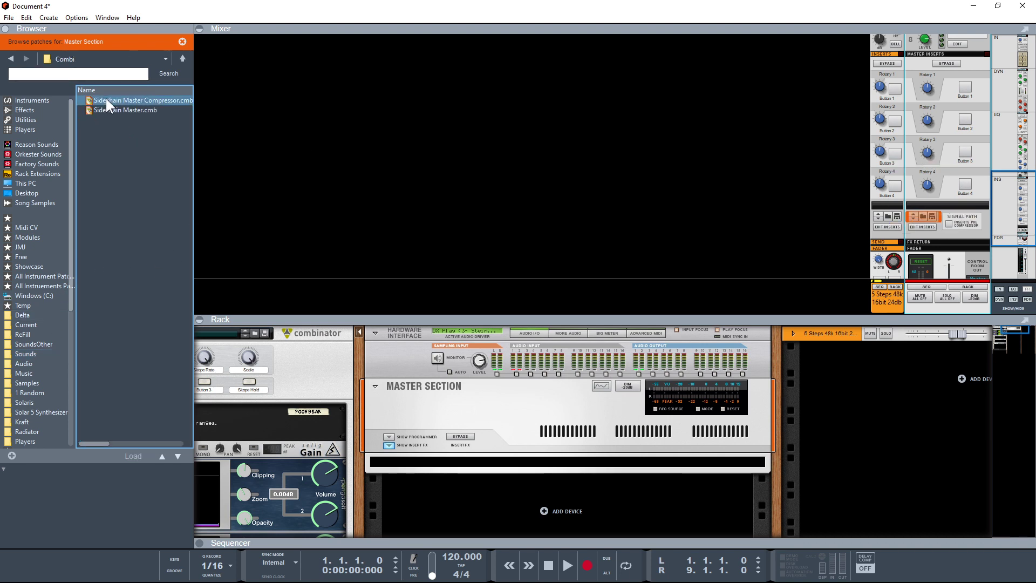
double_click(140, 98)
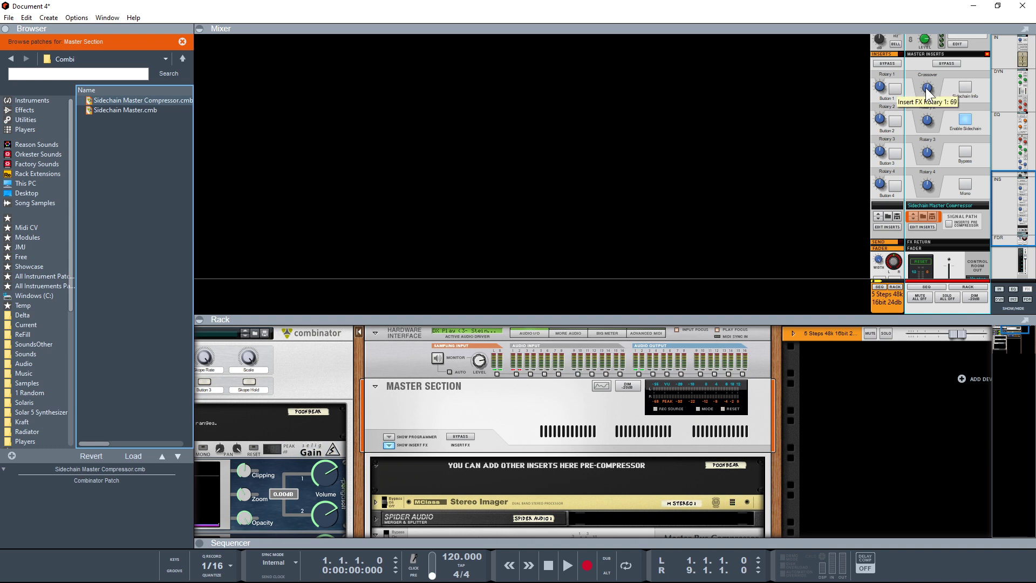
Step: Show the combinator programmer and bring the Crossover down to 39
mouse_move(927, 92)
mouse_down()
mouse_move(925, 116)
mouse_move(922, 74)
mouse_up()
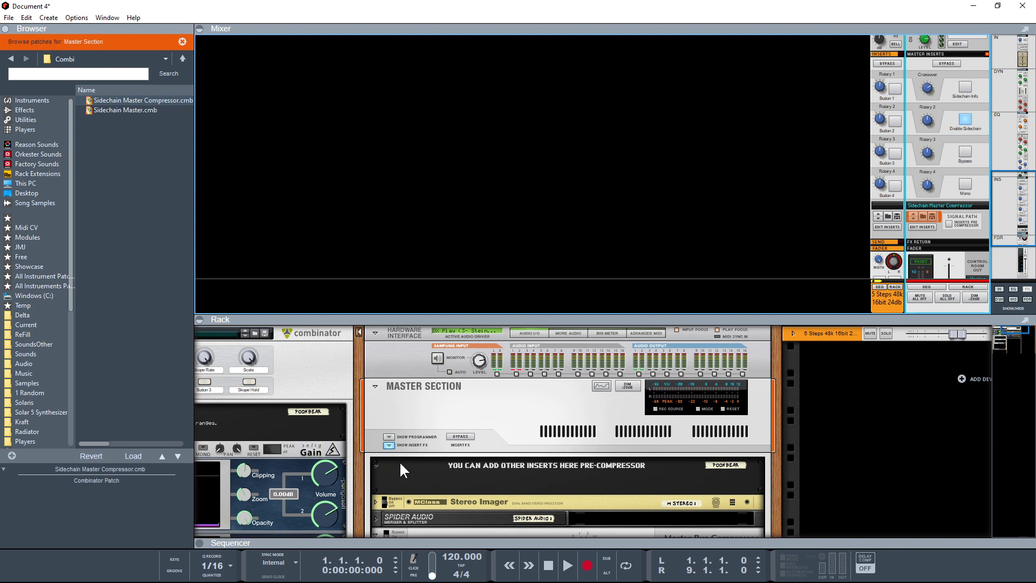
click(389, 437)
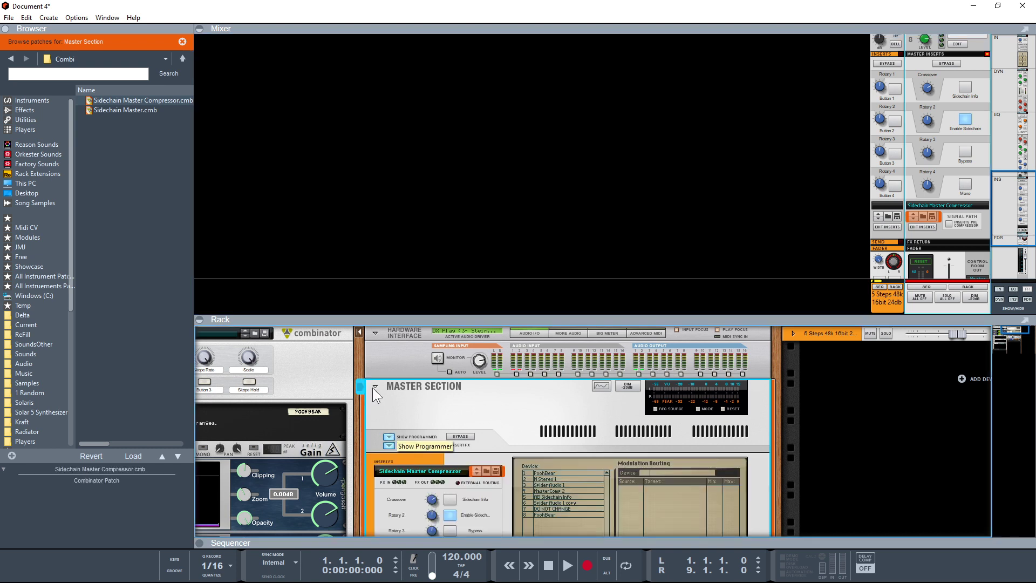
scroll(503, 390, down, 2)
scroll(502, 390, down, 2)
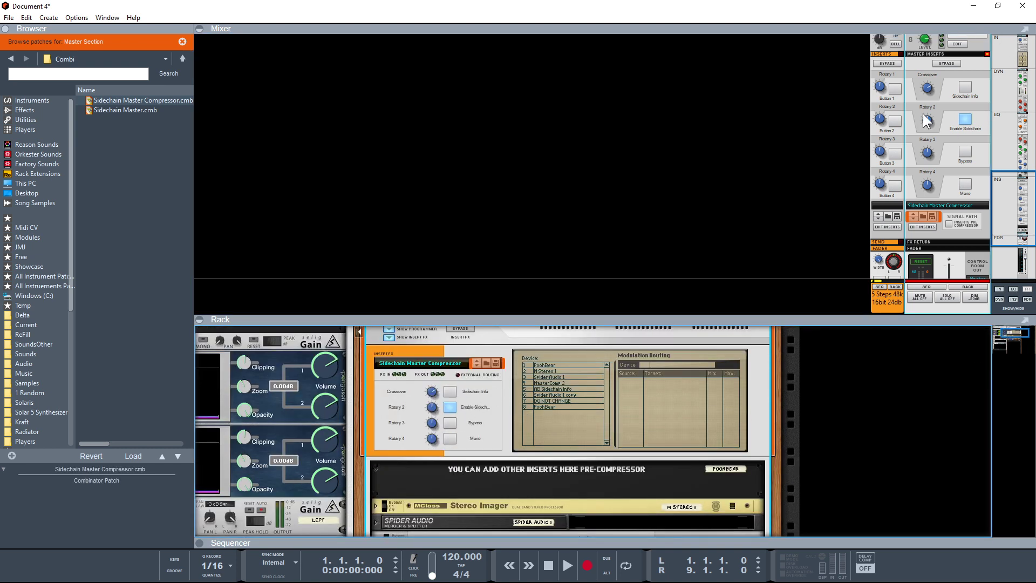
drag(928, 89, 920, 103)
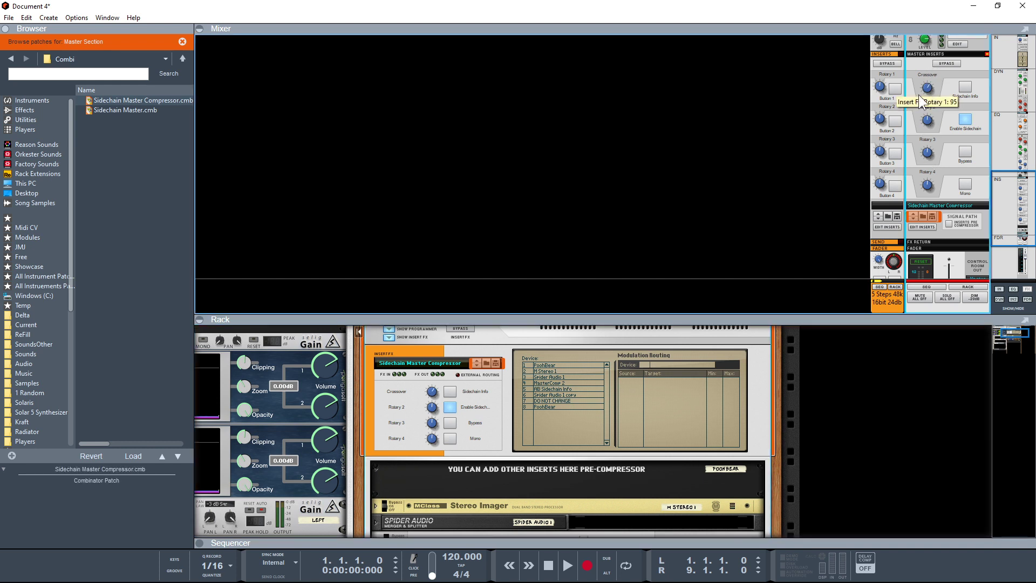
drag(925, 92, 917, 115)
click(428, 381)
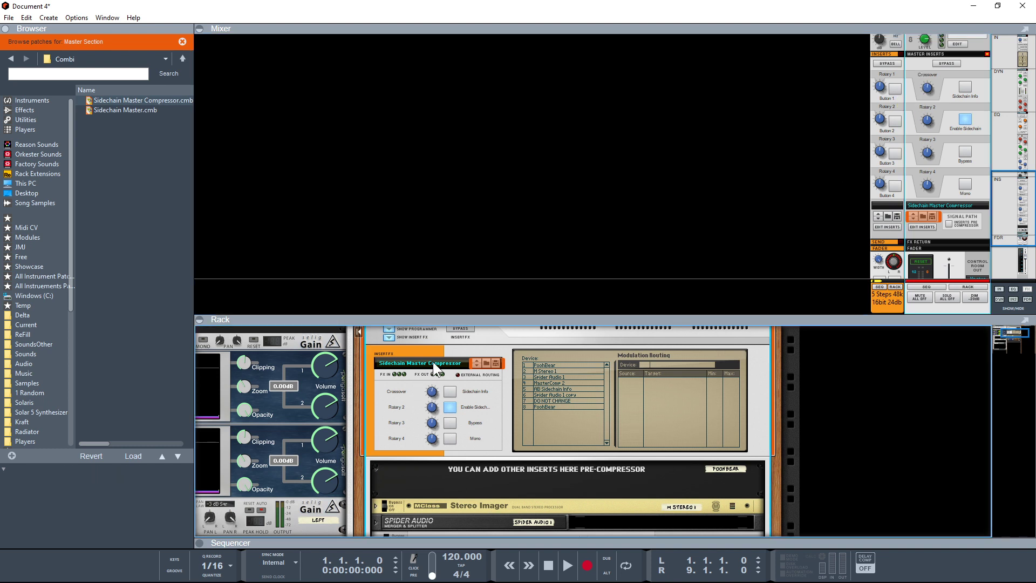
Step: Switch Sidechain Info and Bypass on briefly, then turn both back off
click(450, 392)
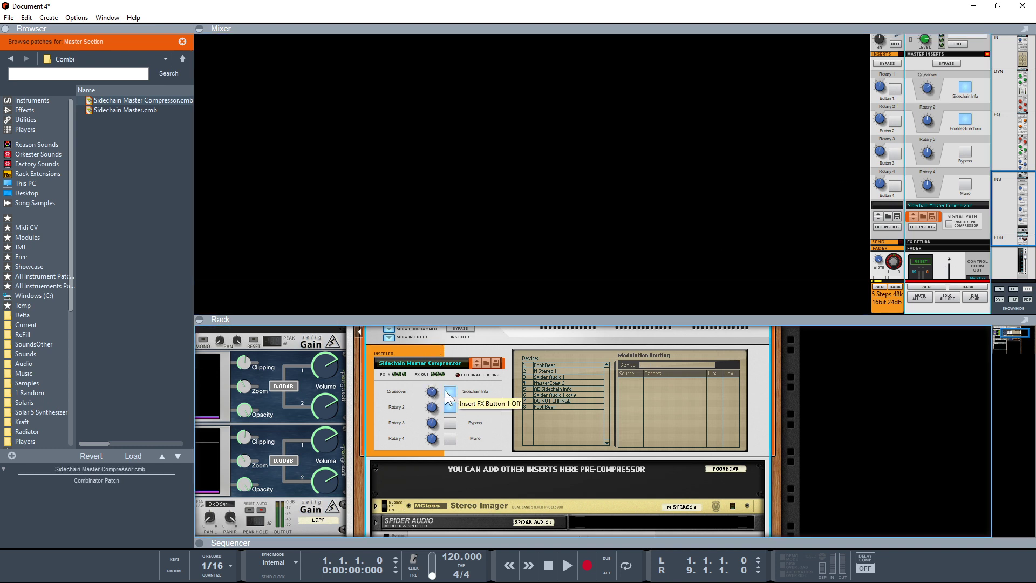
click(450, 422)
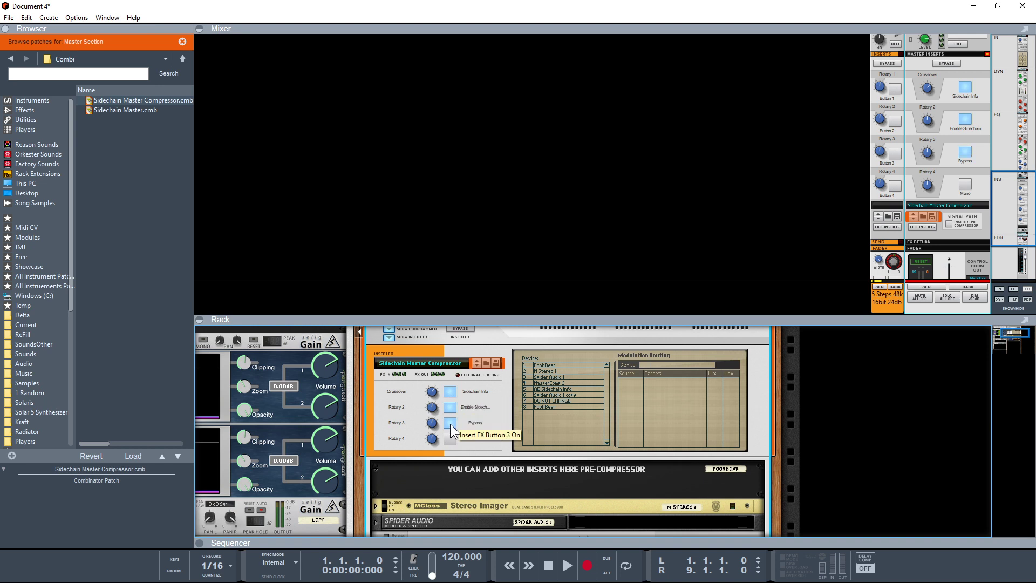
click(450, 423)
click(450, 393)
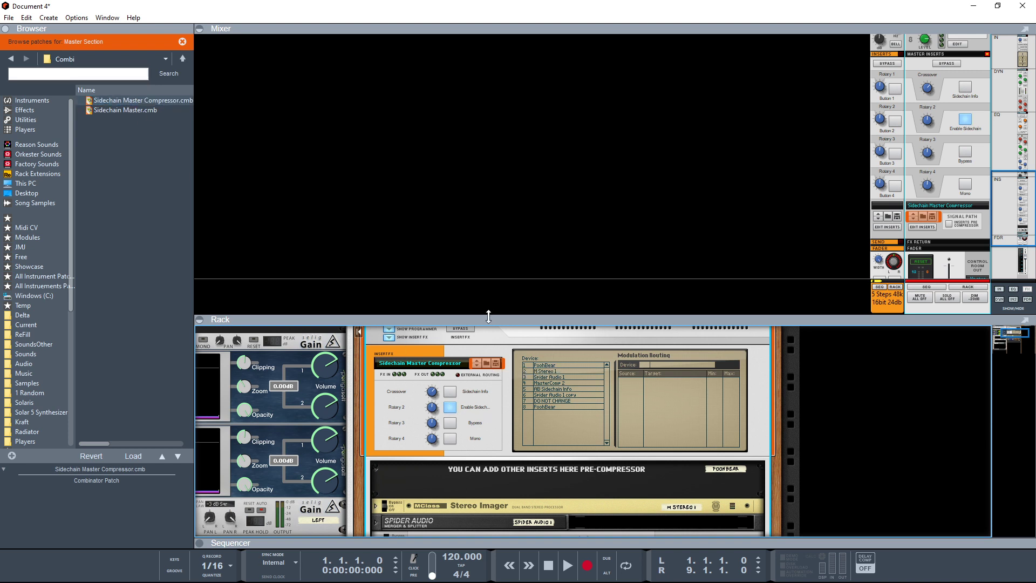
Step: Enlarge the rack area and select the post-compressor insert area
drag(487, 317, 478, 105)
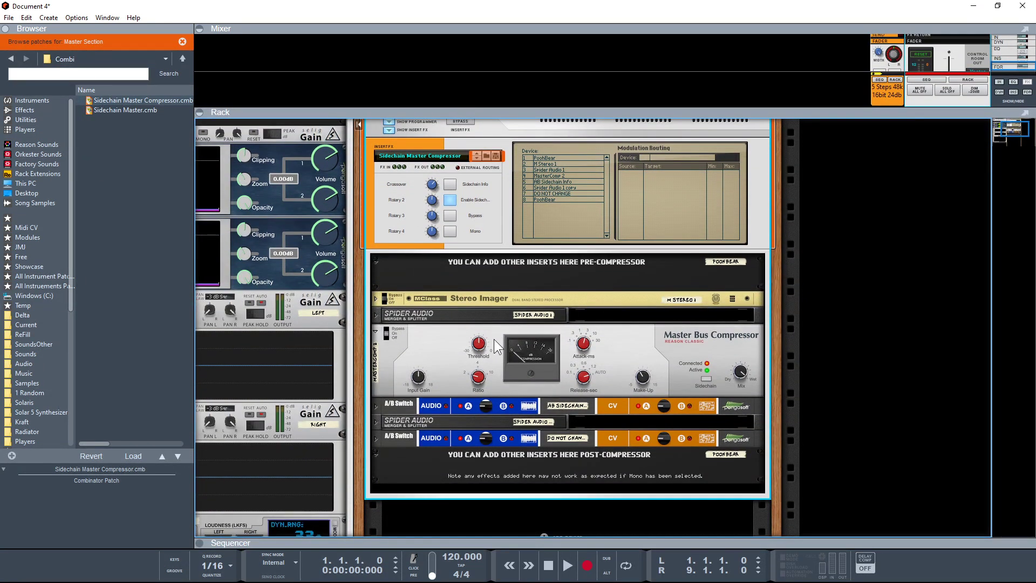
click(526, 271)
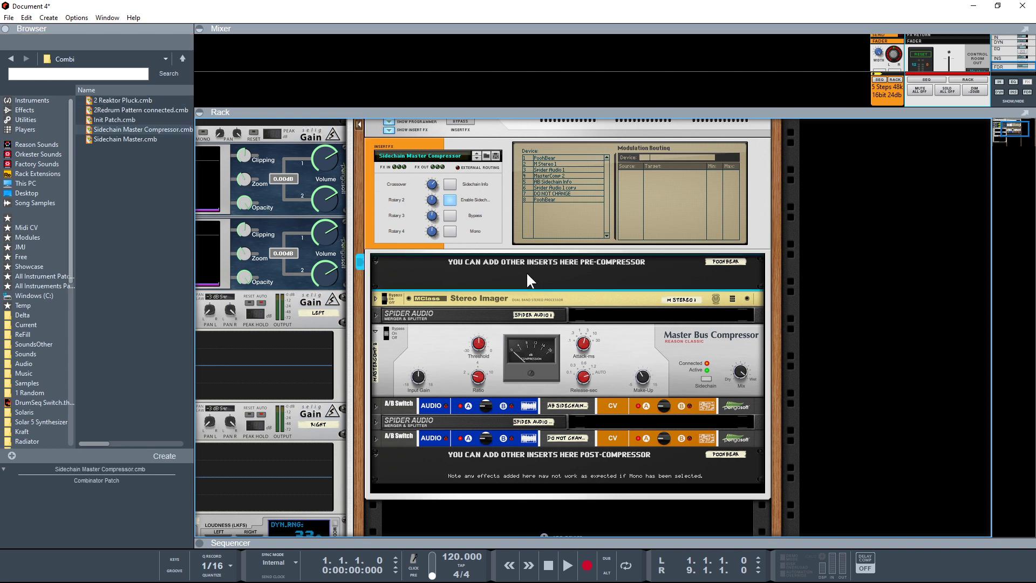
click(550, 462)
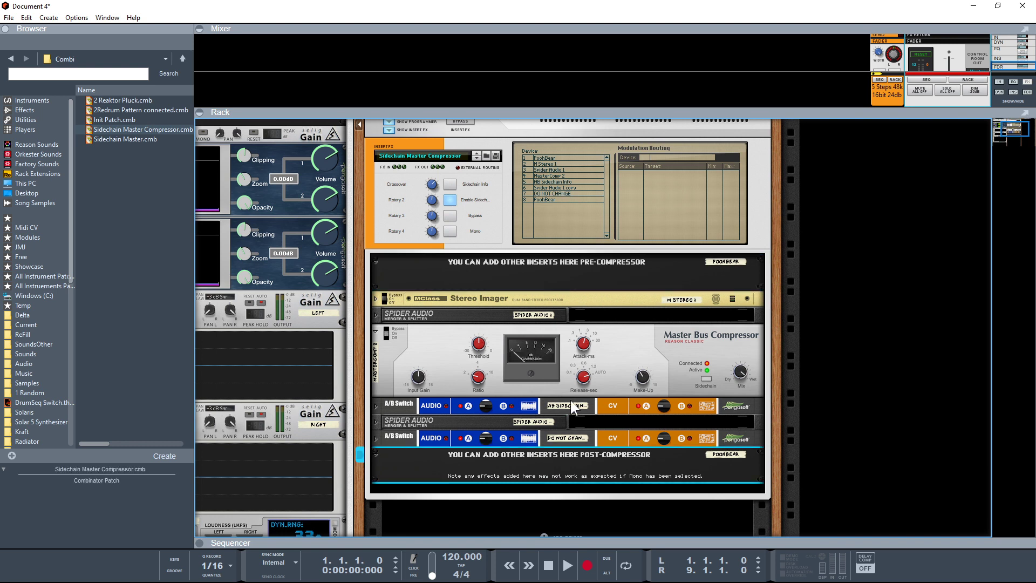
Step: Unfold the Stereo Imager and audition the master in mono, returning it to stereo
click(451, 233)
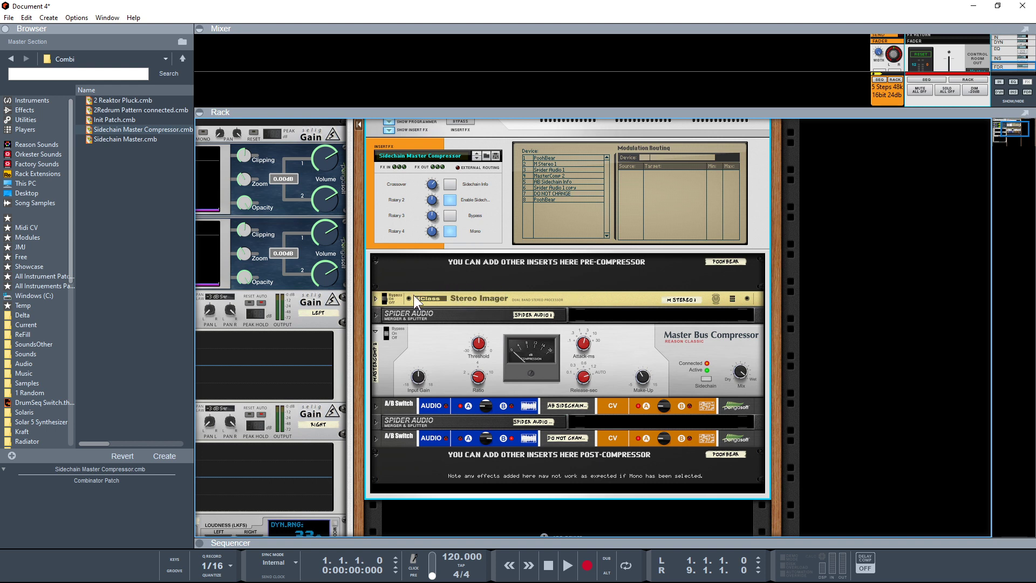
click(375, 299)
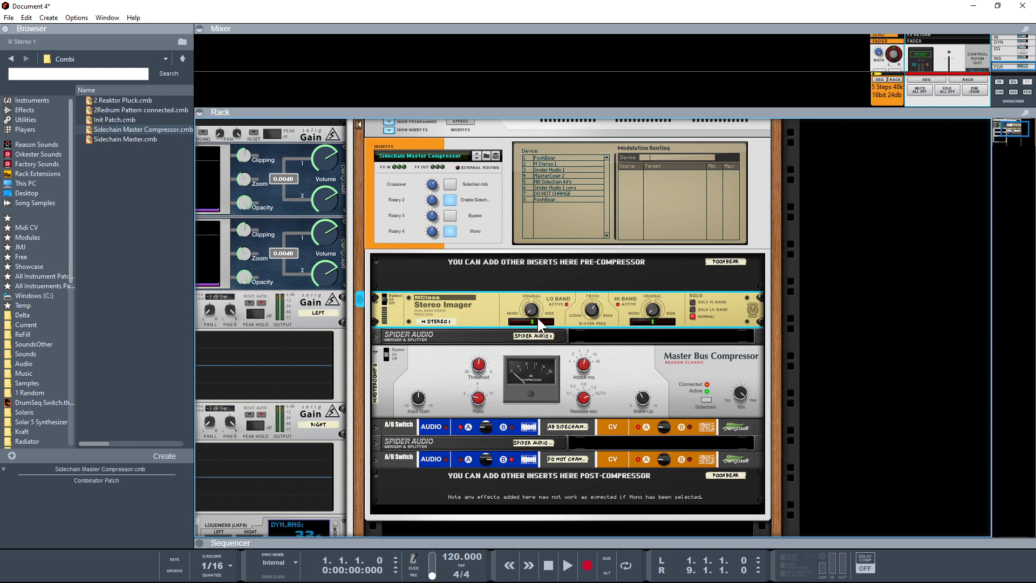
click(451, 231)
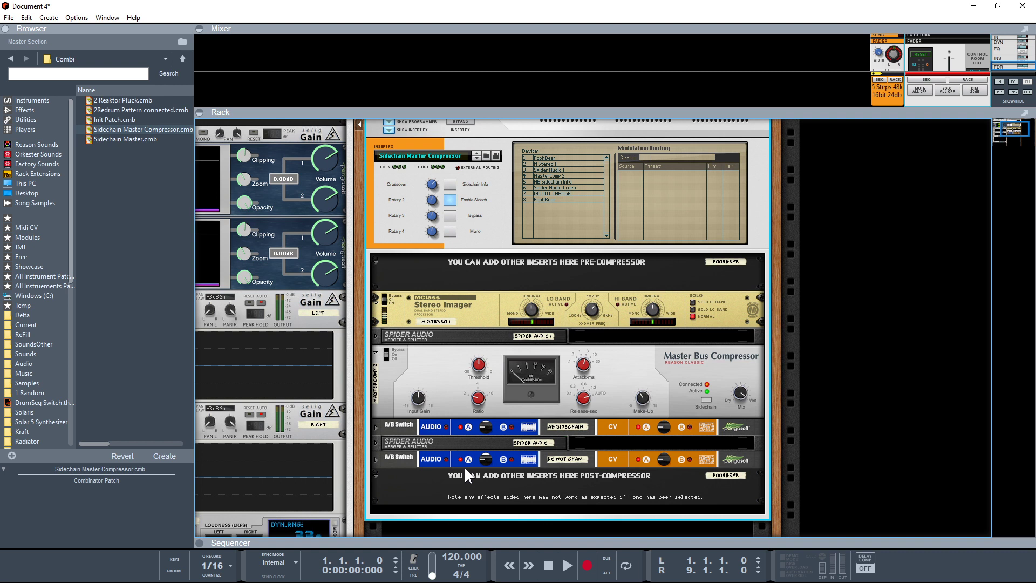
click(451, 231)
click(450, 231)
Step: Enlarge the mixer to show the master fader, then flip the rack and trace the Master Out cable
drag(793, 116, 861, 222)
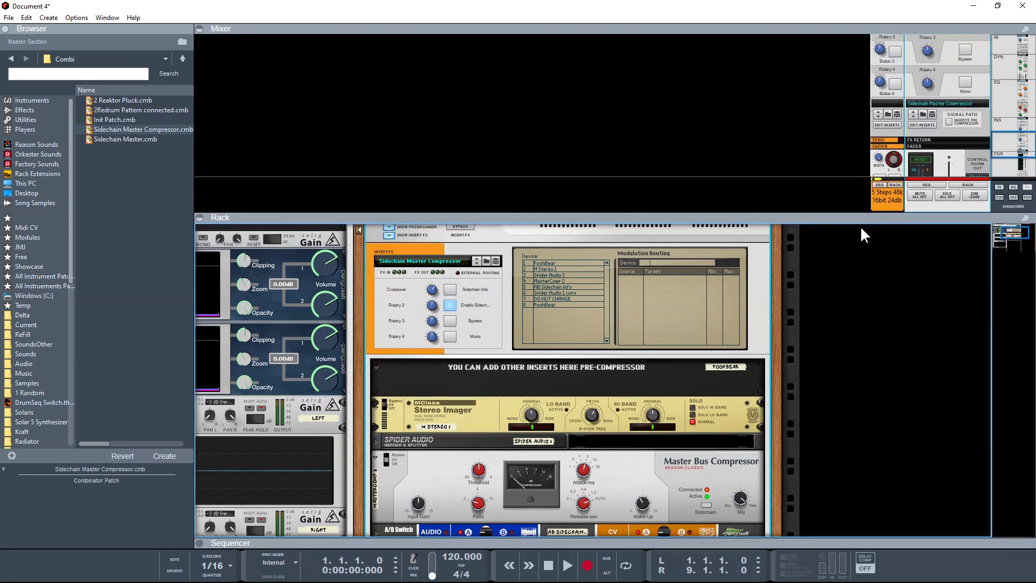
scroll(926, 150, down, 3)
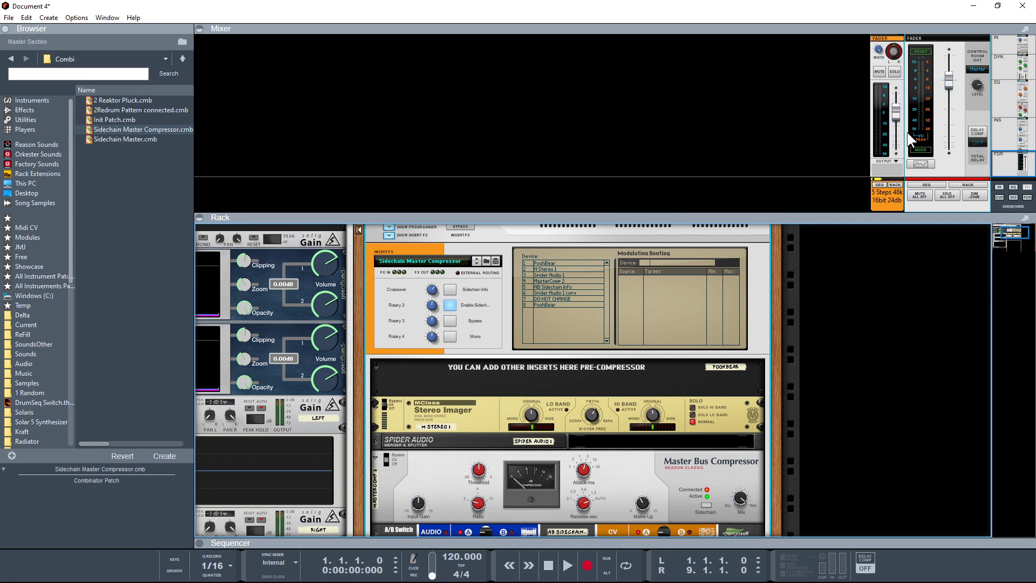
mouse_move(899, 152)
key(Tab)
scroll(661, 307, up, 3)
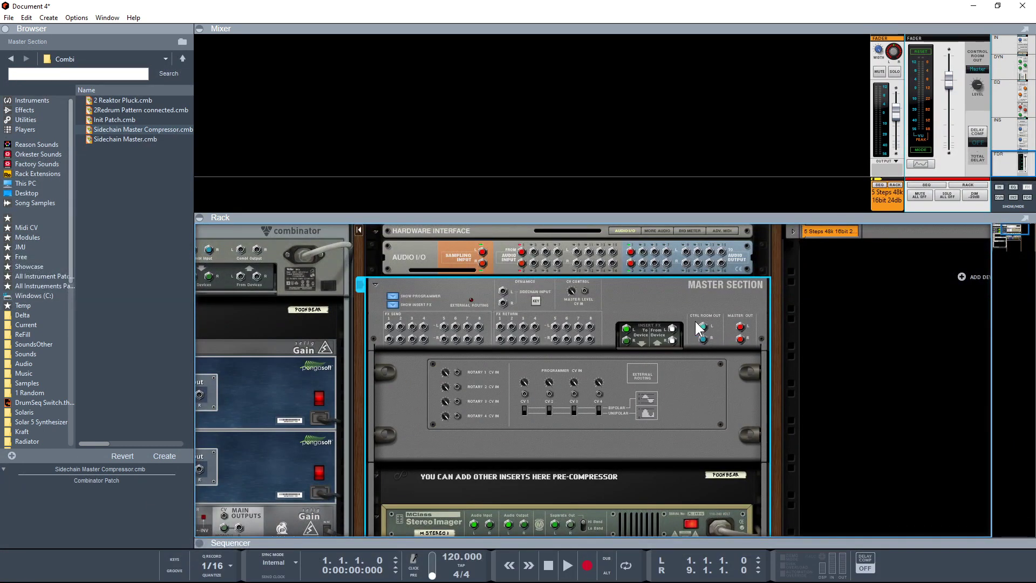
key(k)
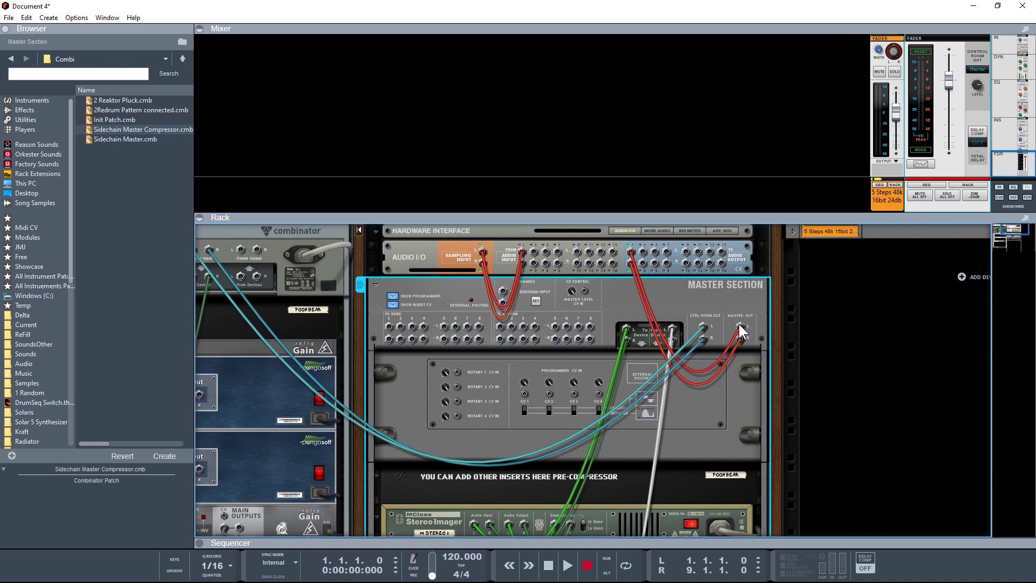
mouse_move(737, 323)
mouse_down()
mouse_move(669, 285)
mouse_move(717, 330)
mouse_move(740, 326)
mouse_up()
Step: Unfold the Spider Audio merger on the rack's rear panel
key(Tab)
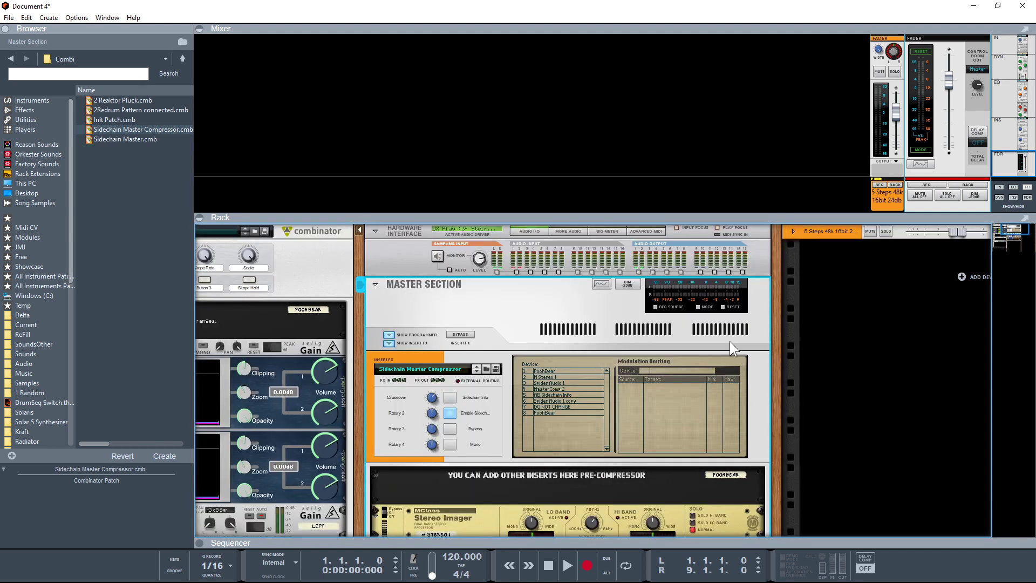
scroll(613, 347, down, 2)
scroll(613, 348, down, 4)
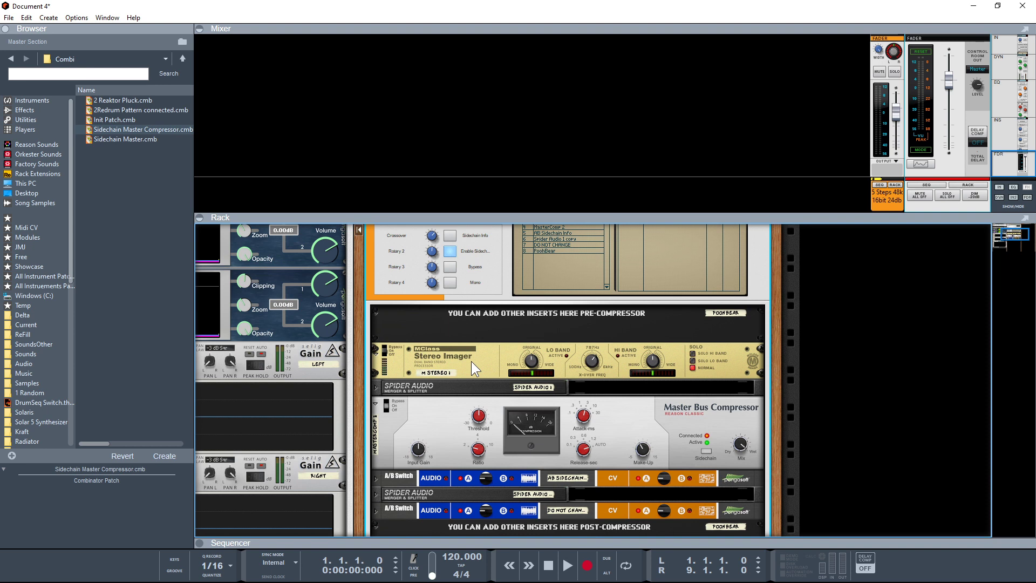
key(Tab)
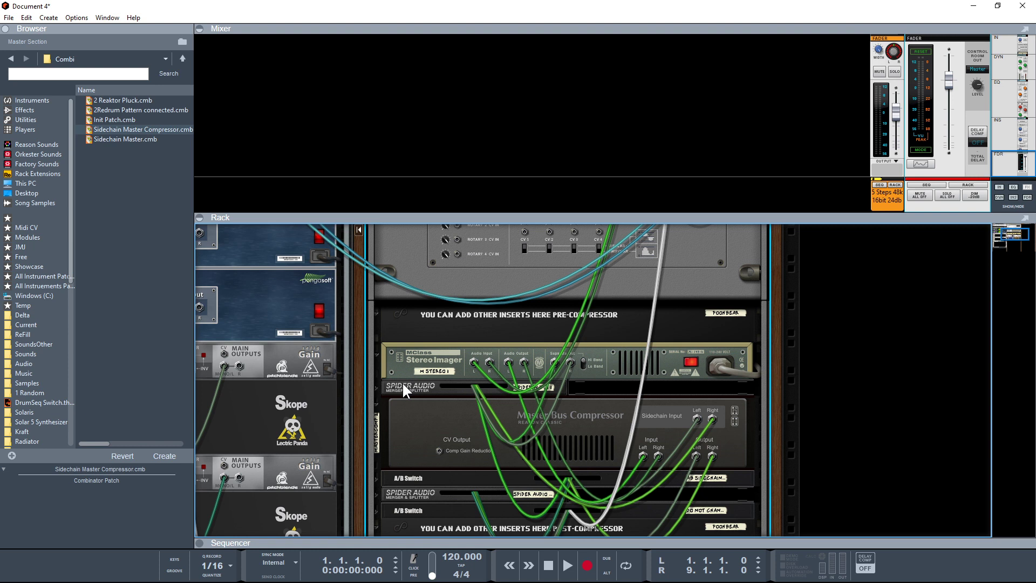
click(375, 386)
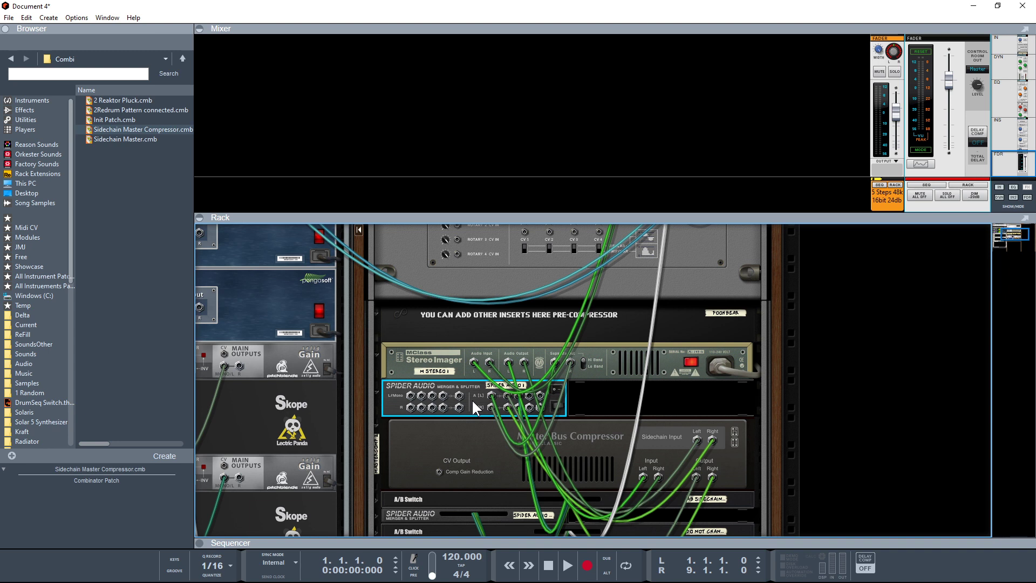
Step: Return the rack to its front panels and start song playback
scroll(471, 399, down, 2)
scroll(472, 399, up, 2)
key(Tab)
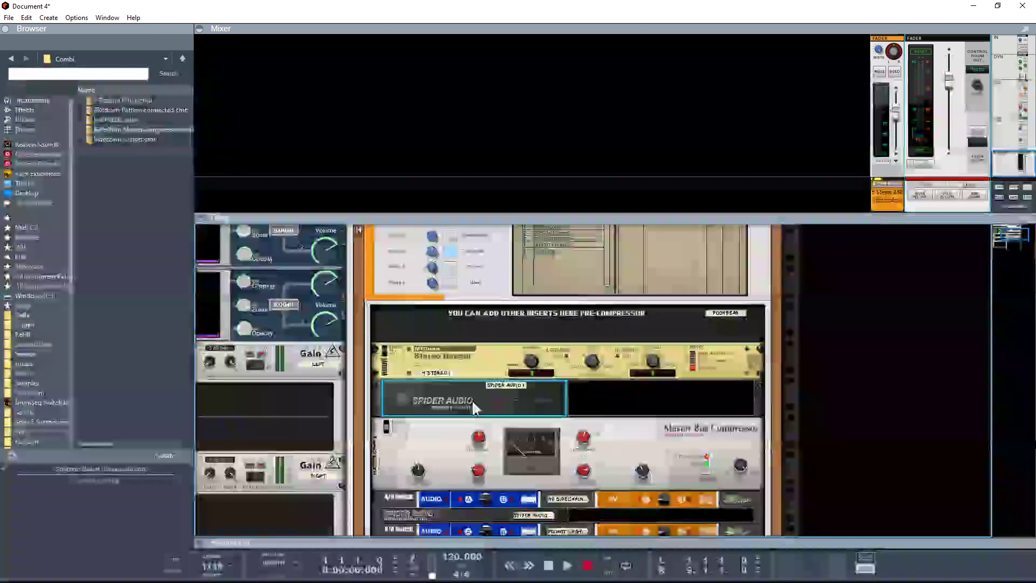
scroll(471, 400, up, 2)
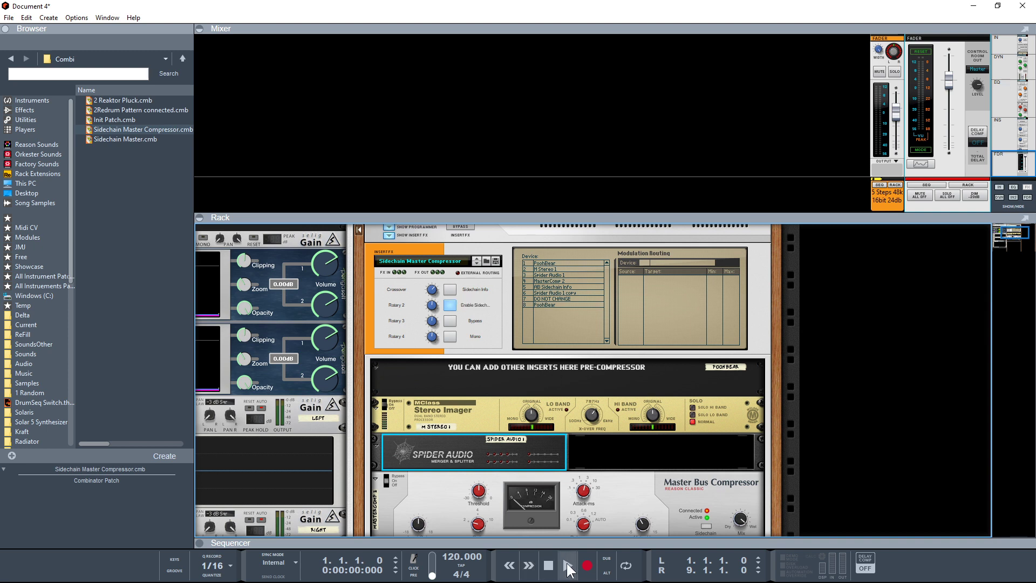
key(space)
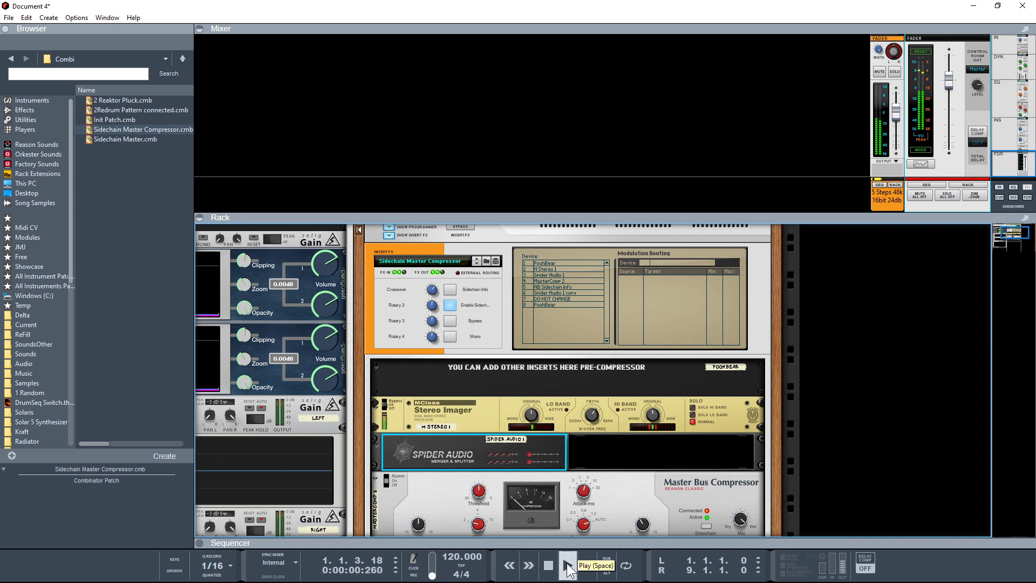
Step: Toggle Sidechain Info on and off while playing, then stop and flip the rack to its rear
click(451, 290)
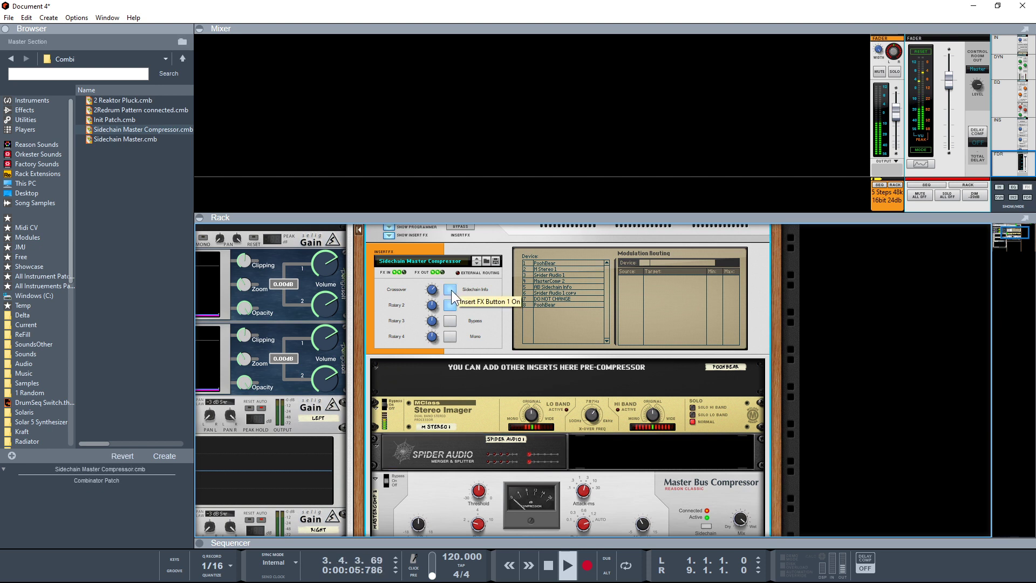
click(450, 290)
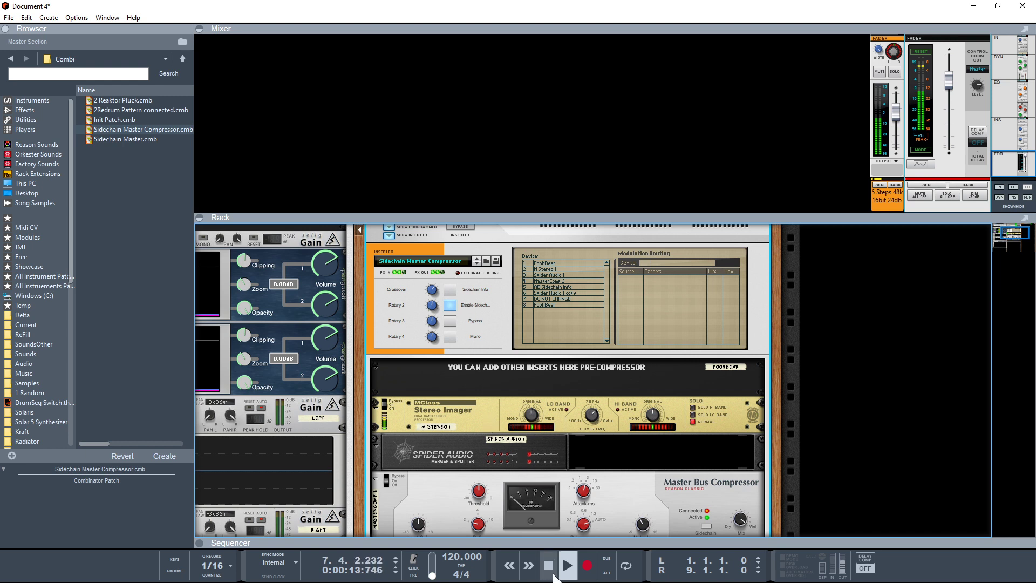
key(space)
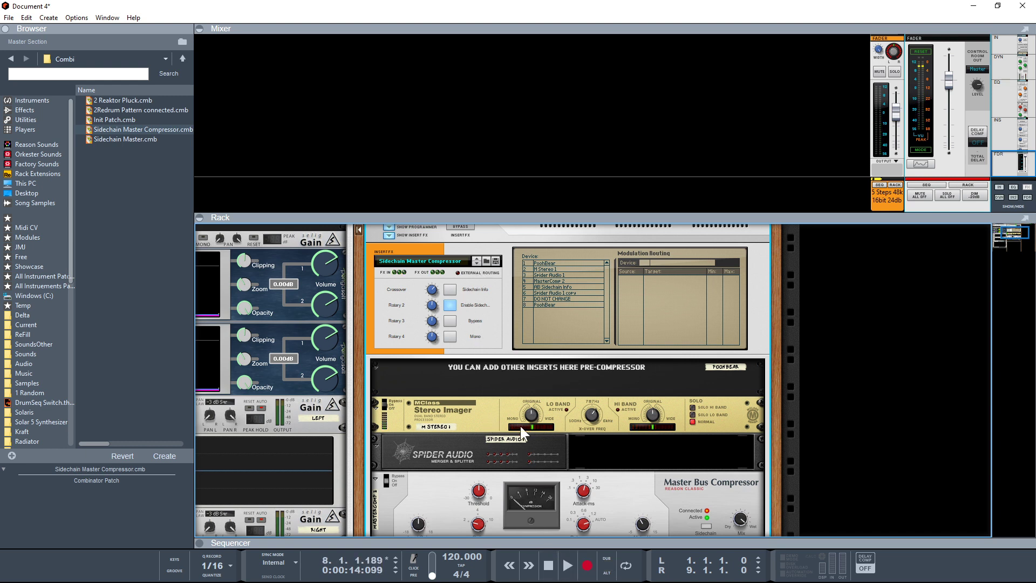
key(Tab)
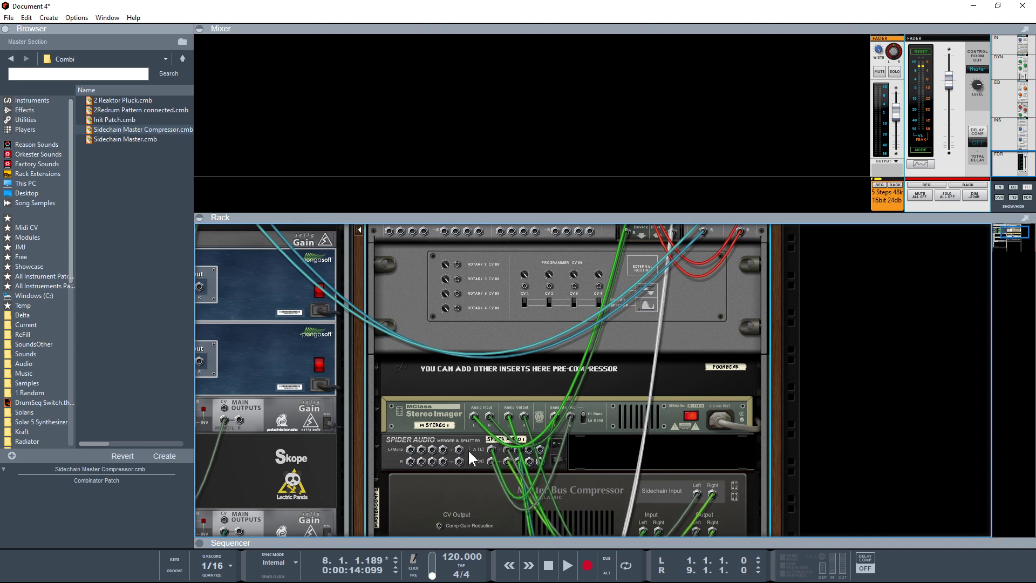
Step: Unfold both A/B Switch devices and the Spider Audio, then return to the front panels
scroll(468, 448, down, 3)
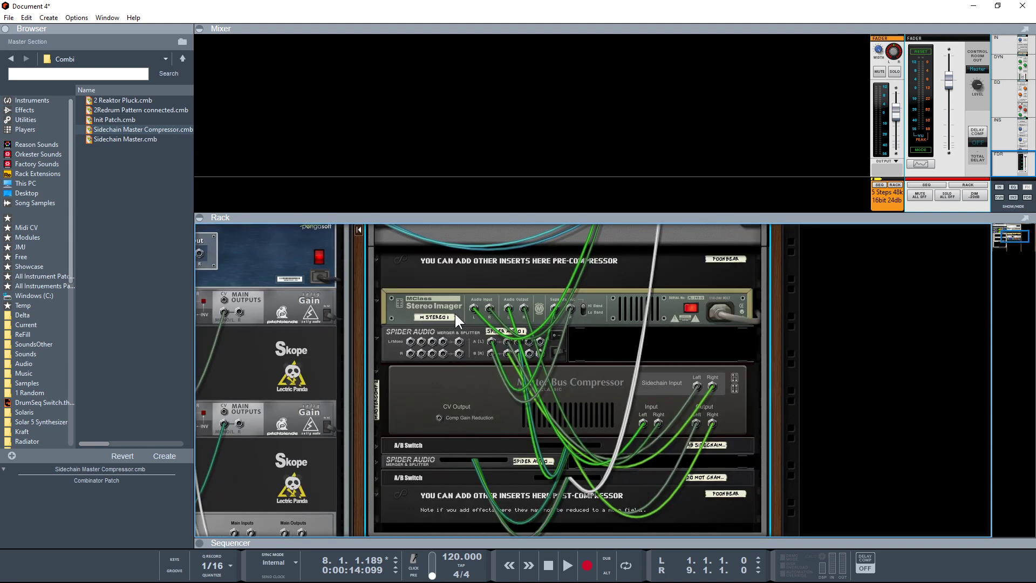
scroll(461, 396, down, 2)
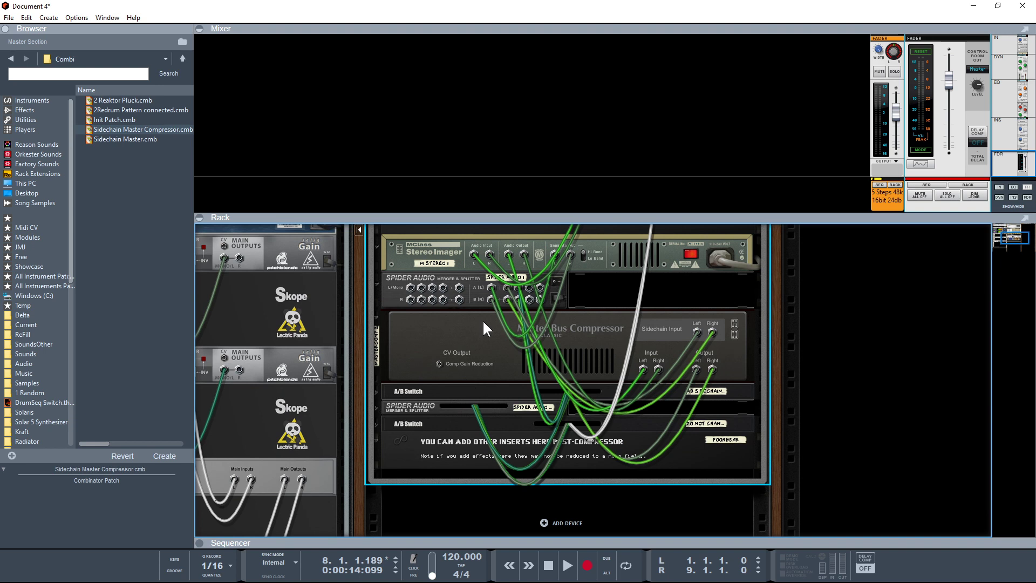
click(377, 390)
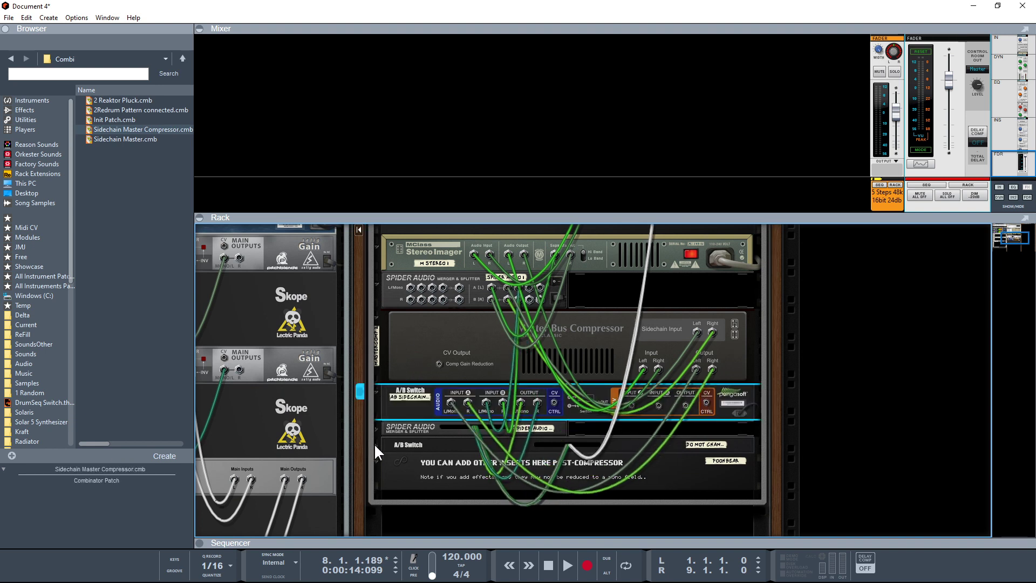
click(375, 442)
click(378, 427)
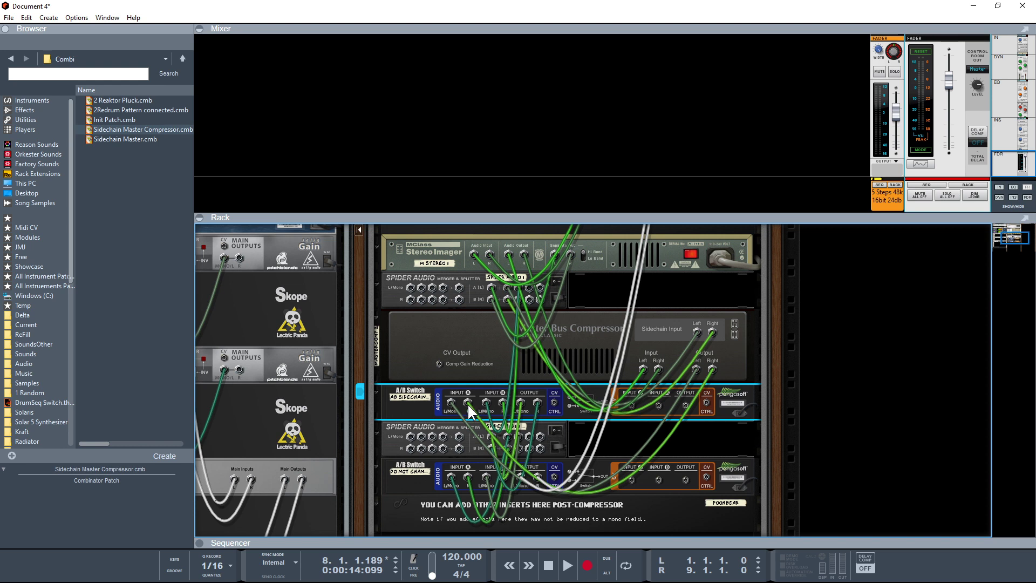
mouse_move(467, 402)
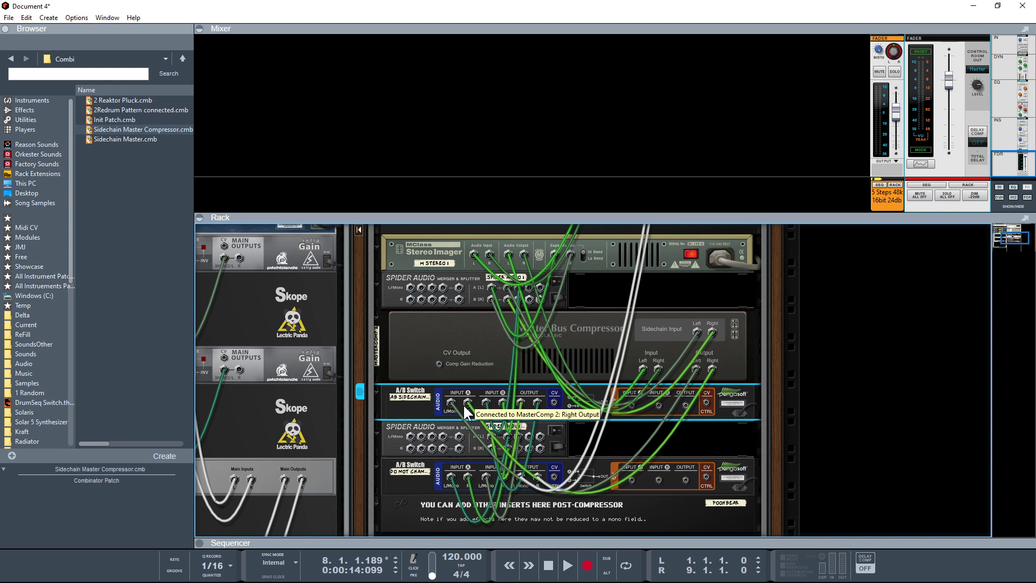
click(421, 483)
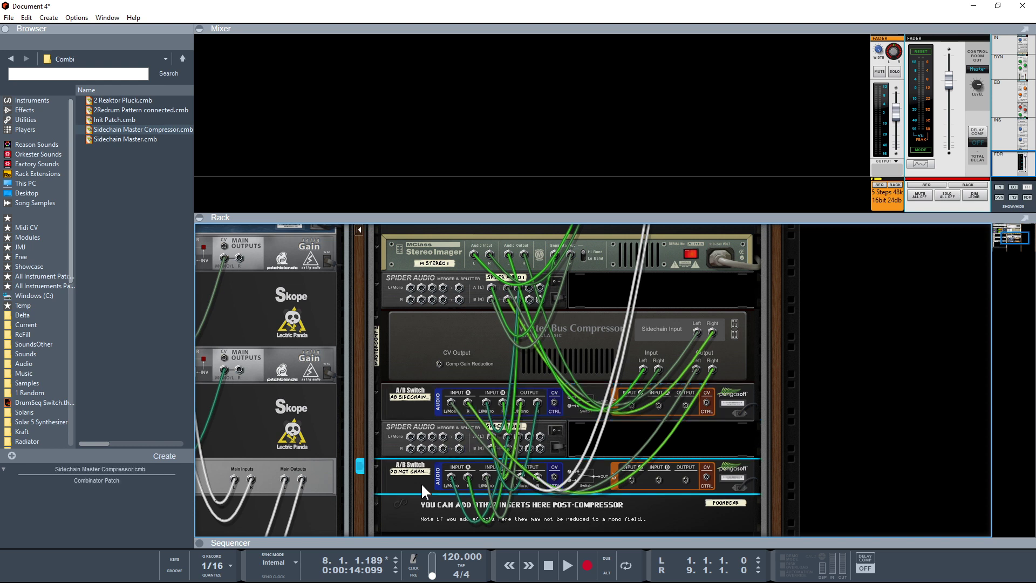
key(Tab)
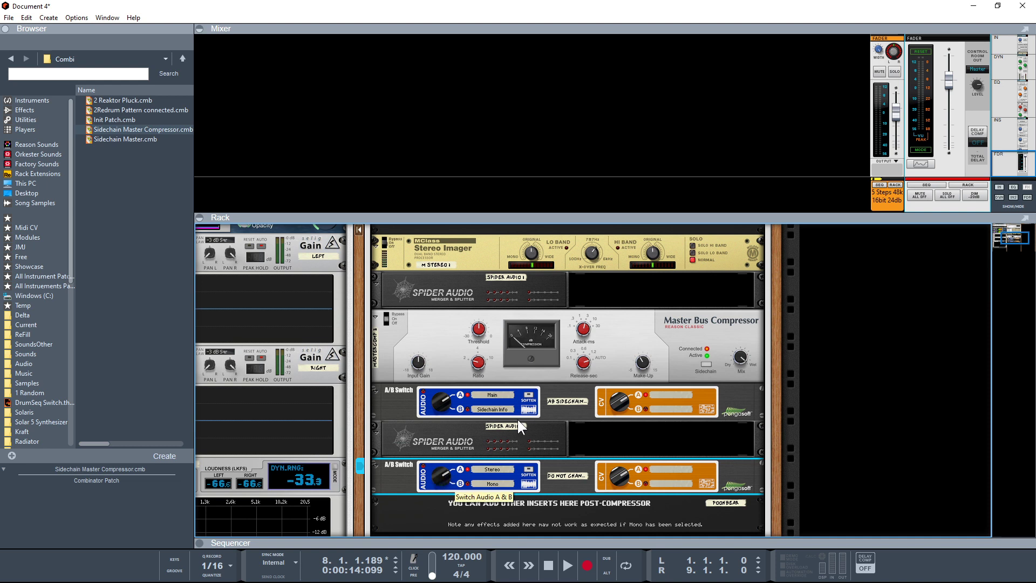
Step: Toggle the combinator's mono setting and select the lower A/B Switch device
scroll(486, 313, up, 3)
click(447, 281)
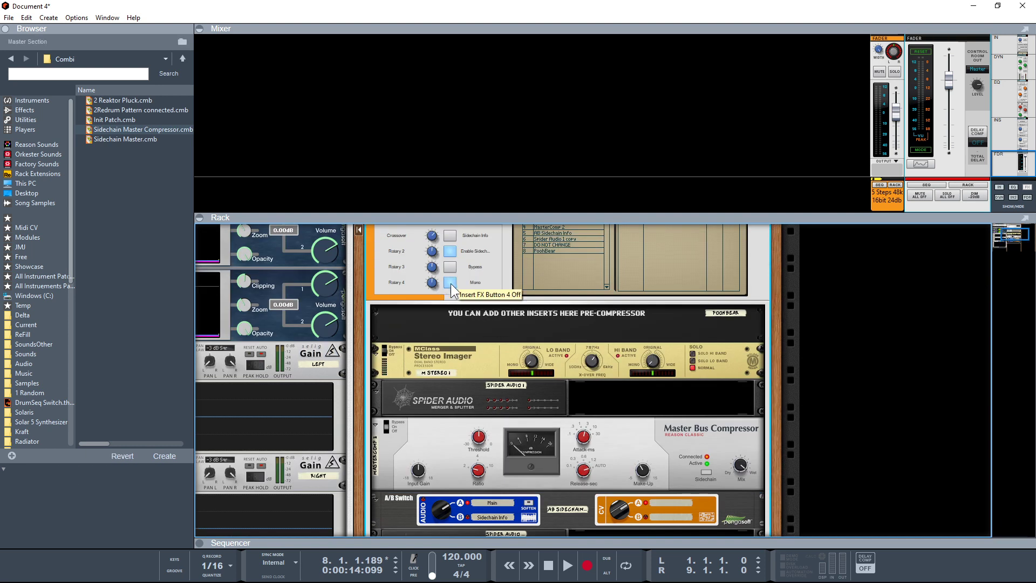
scroll(544, 442, down, 2)
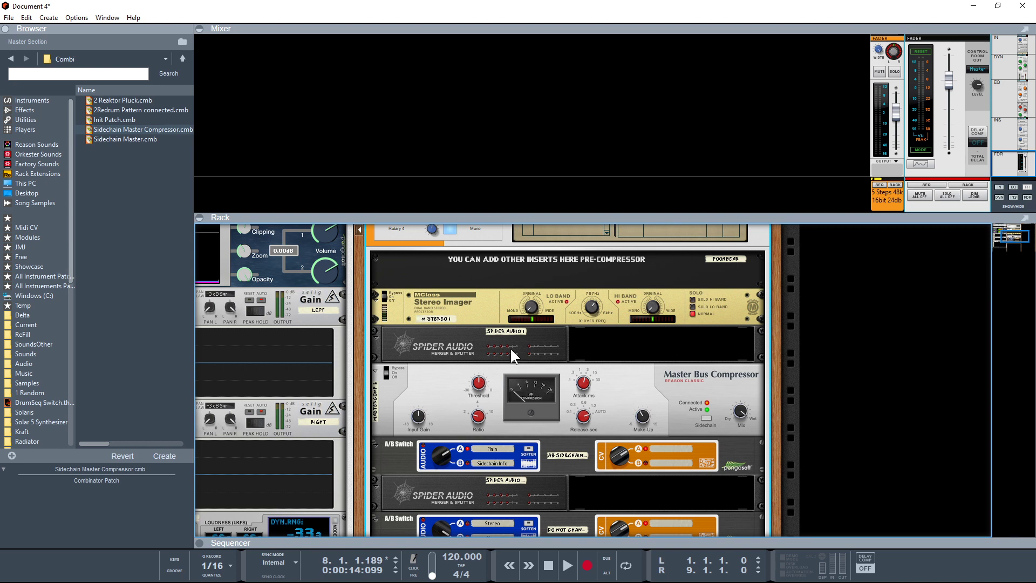
scroll(510, 347, up, 2)
scroll(542, 452, down, 2)
click(442, 525)
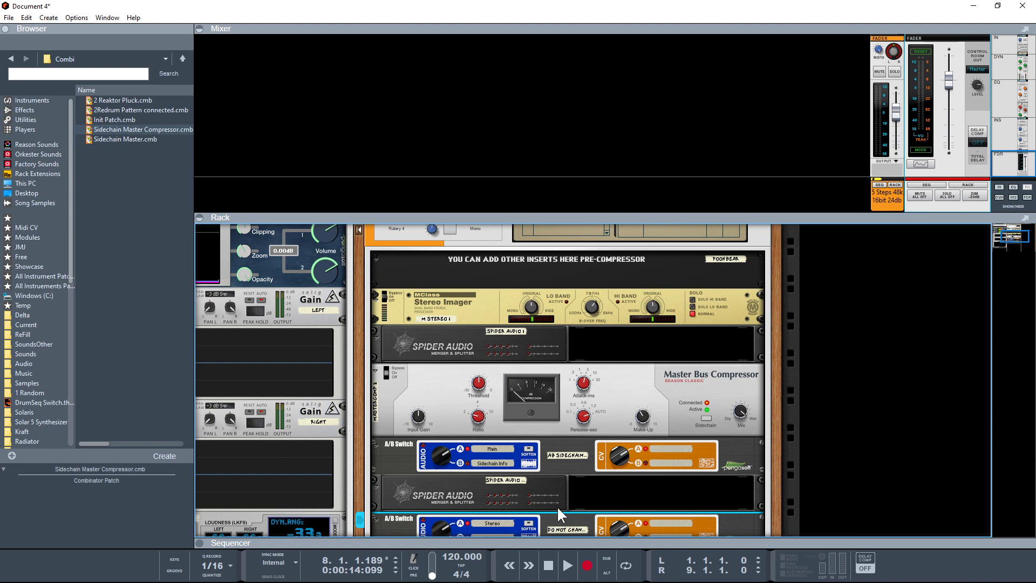
scroll(556, 506, down, 2)
scroll(557, 506, up, 2)
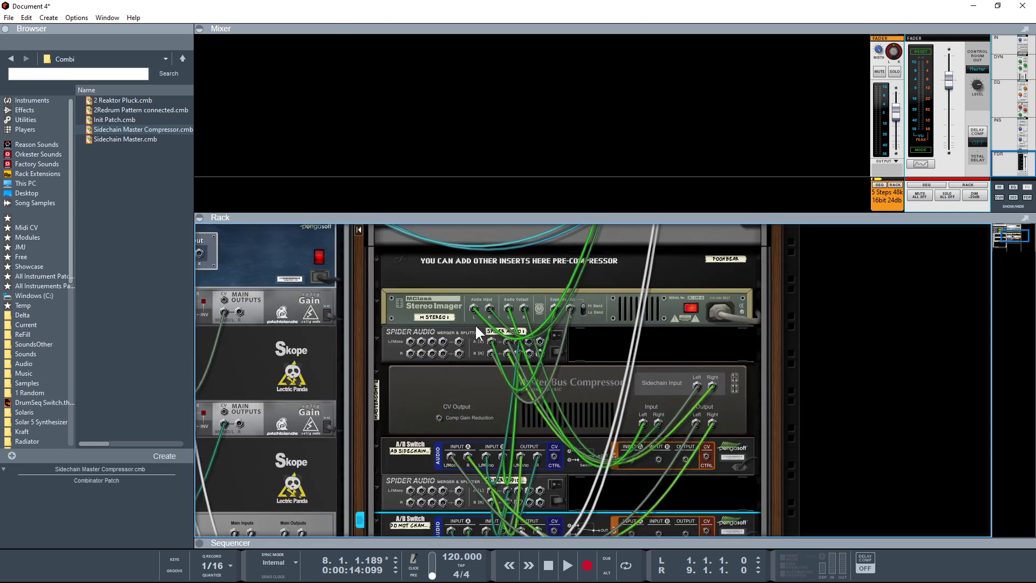
key(Tab)
scroll(496, 409, down, 2)
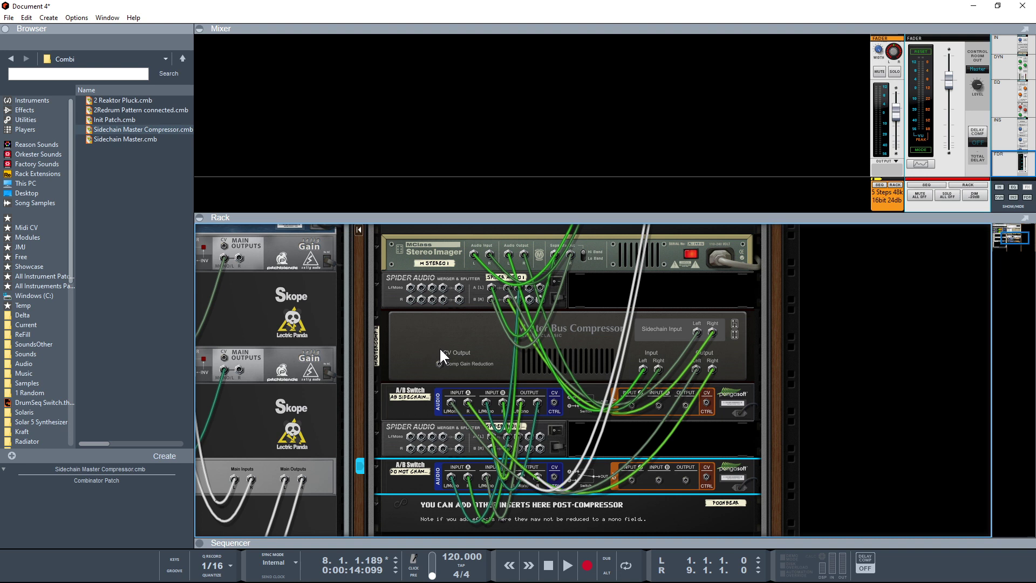
click(475, 283)
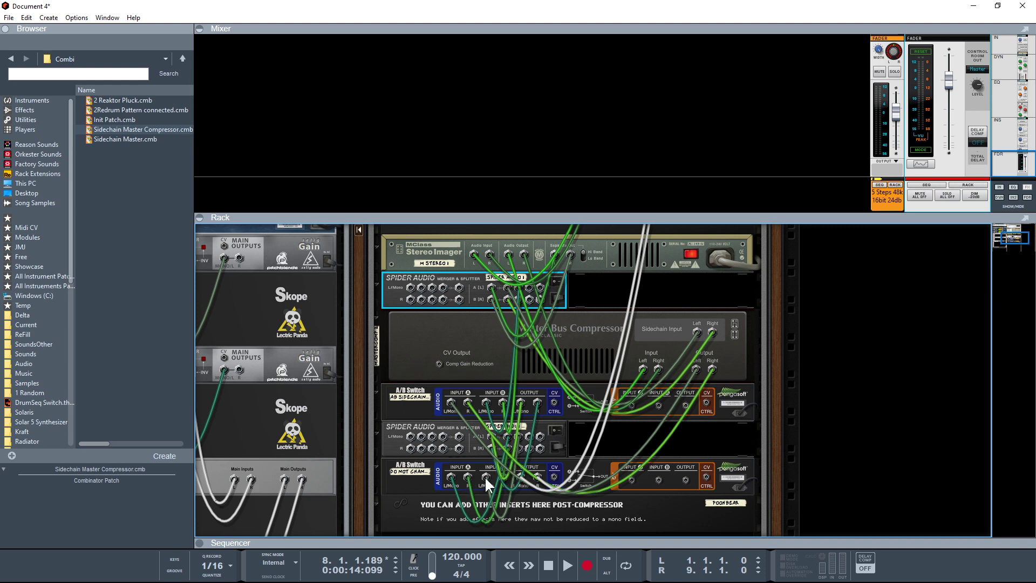
Step: Trace the lower A/B Switch's white output cable on the rack's back panel
mouse_move(484, 477)
scroll(615, 464, down, 2)
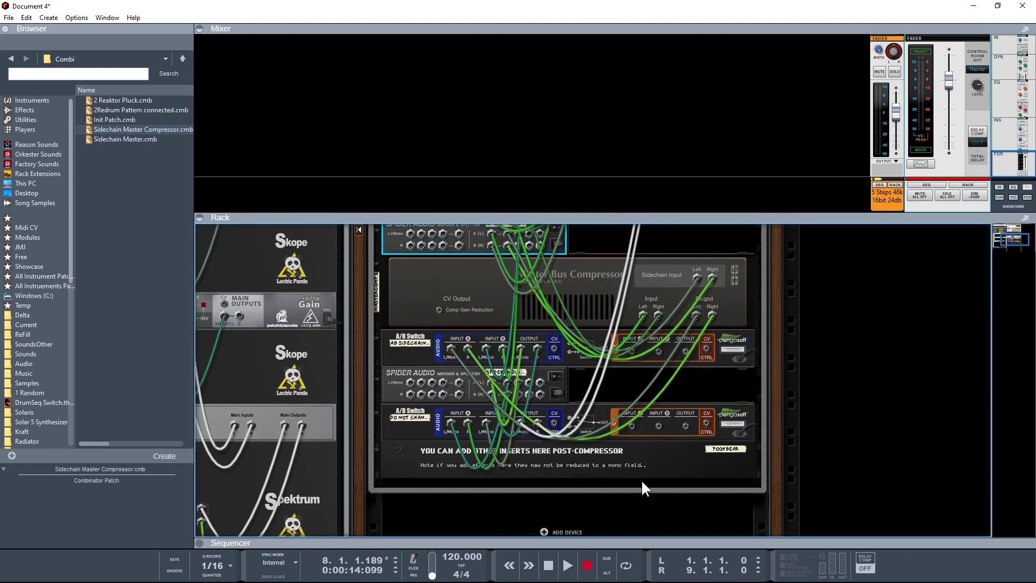
drag(641, 479, 635, 475)
click(522, 423)
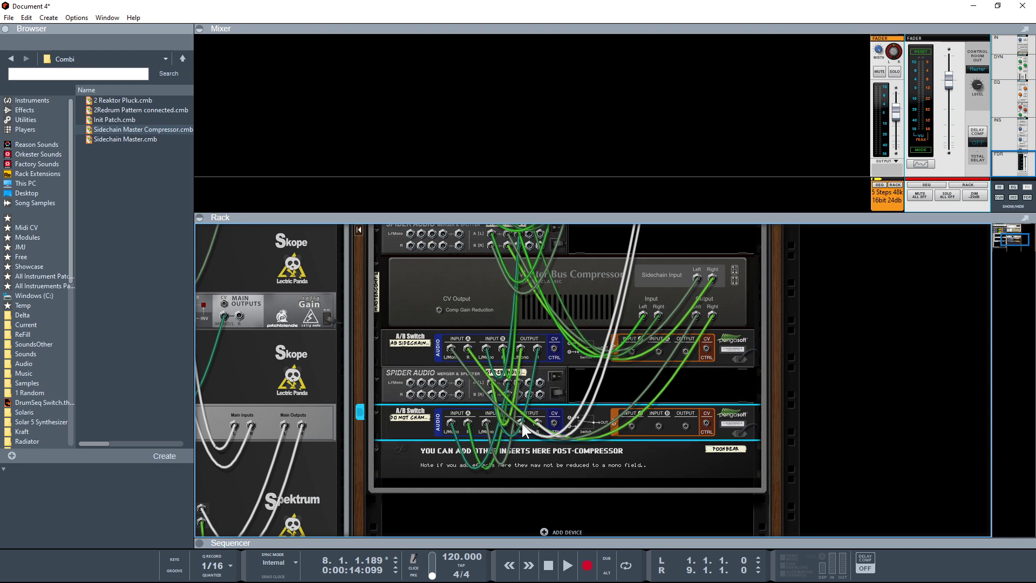
drag(521, 426, 523, 428)
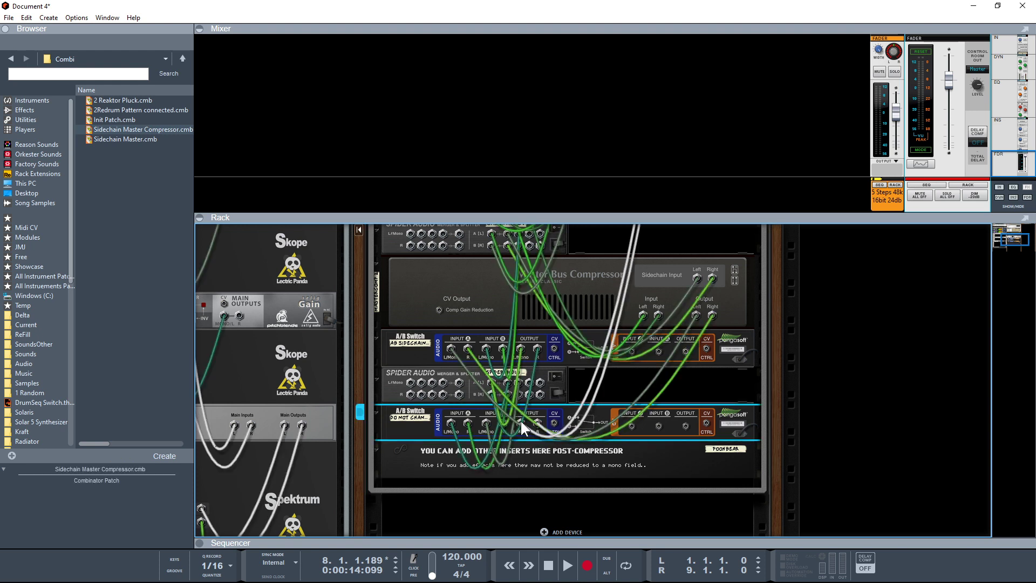
Step: Trace the Stereo Imager's audio input cable, then flip the rack back to its front panels
scroll(527, 468, up, 5)
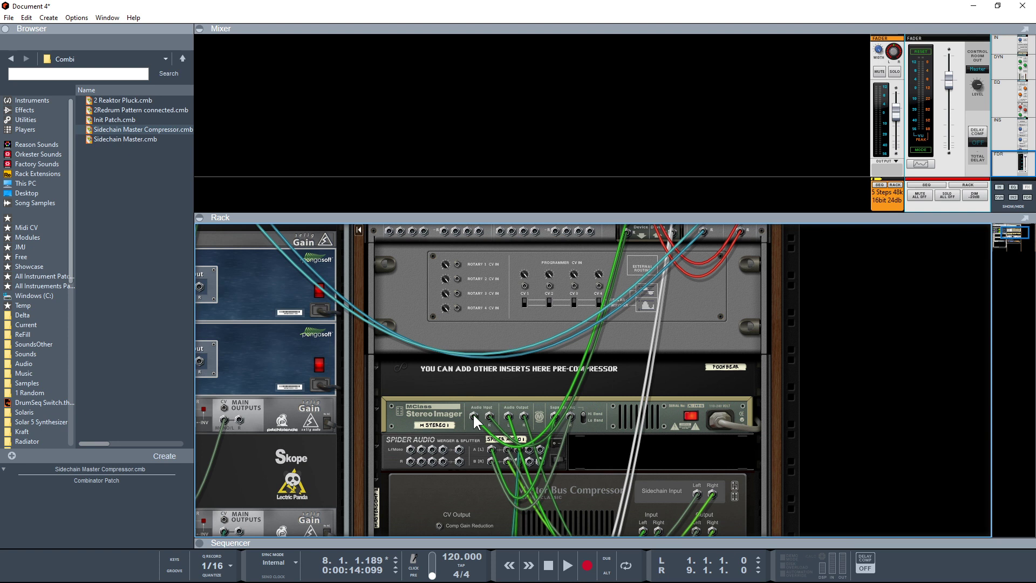
mouse_move(472, 414)
mouse_down()
mouse_move(486, 373)
mouse_move(455, 371)
mouse_move(473, 432)
mouse_move(474, 415)
mouse_up()
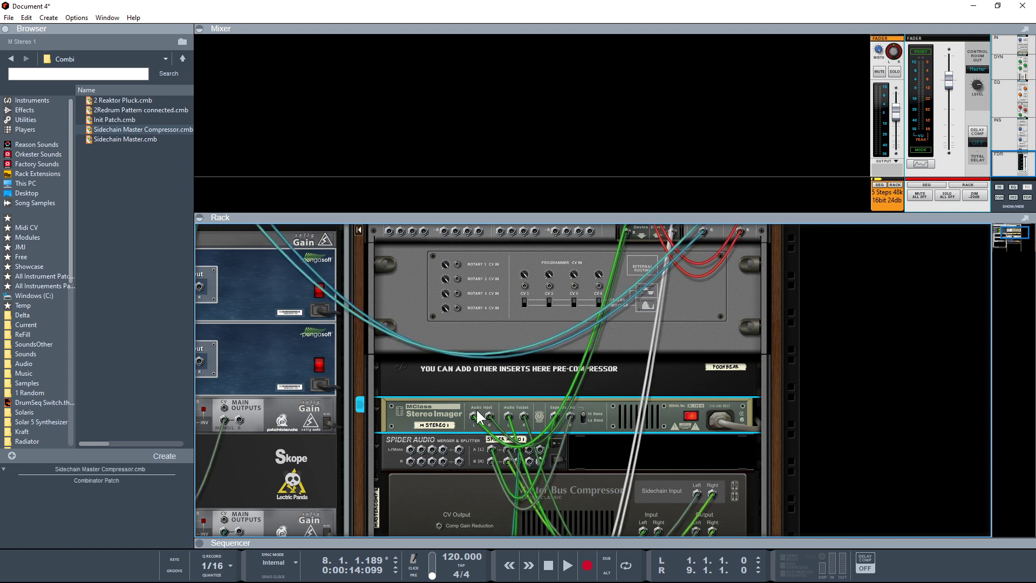
key(Tab)
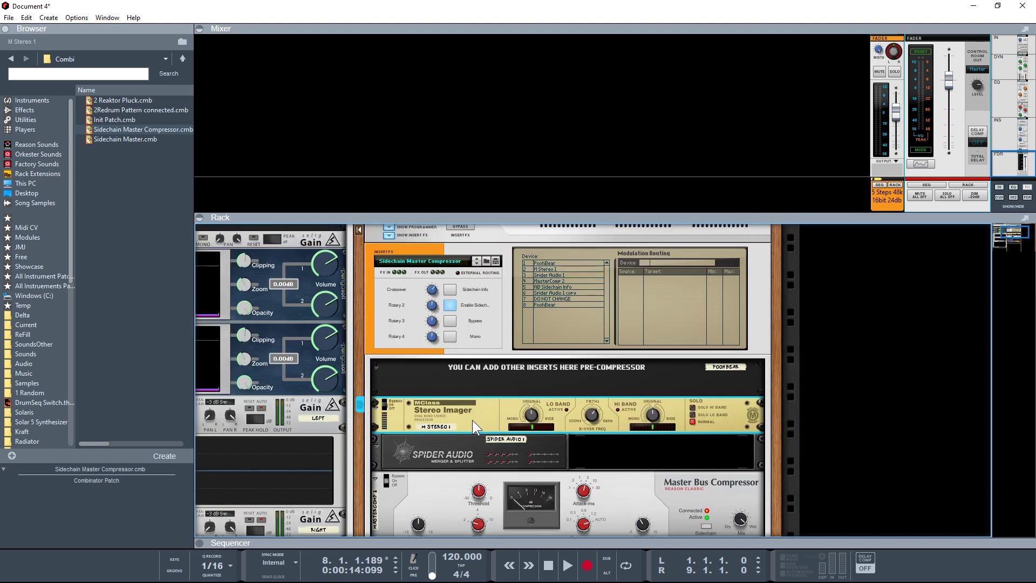
Step: Raise the Mixer/Rack divider to enlarge the rack and inspect the Master Bus Compressor's Ratio
drag(538, 216, 526, 123)
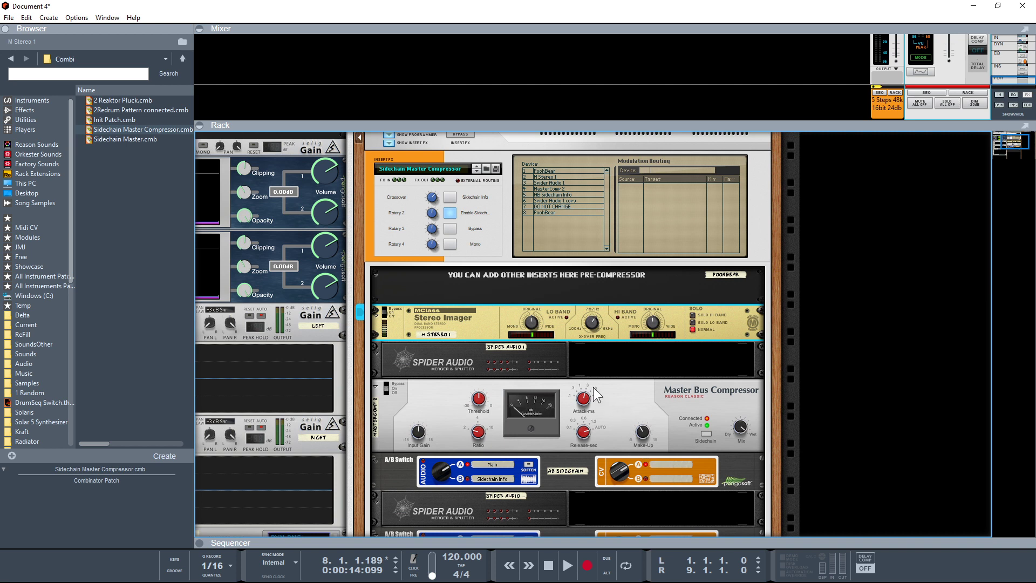
click(478, 438)
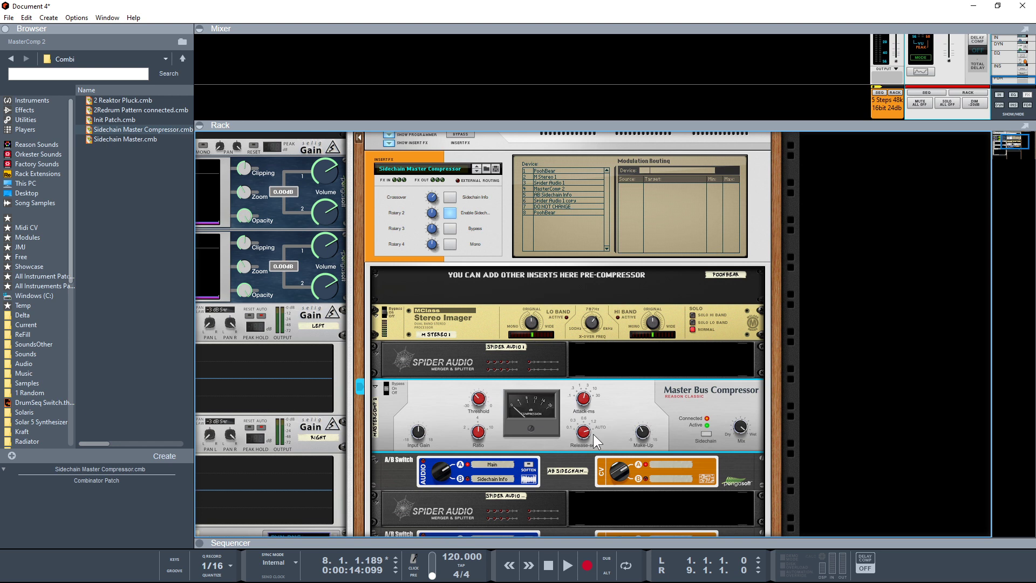
Step: Start playback and toggle Enable Sidechain off and on three times, leaving it on
click(568, 566)
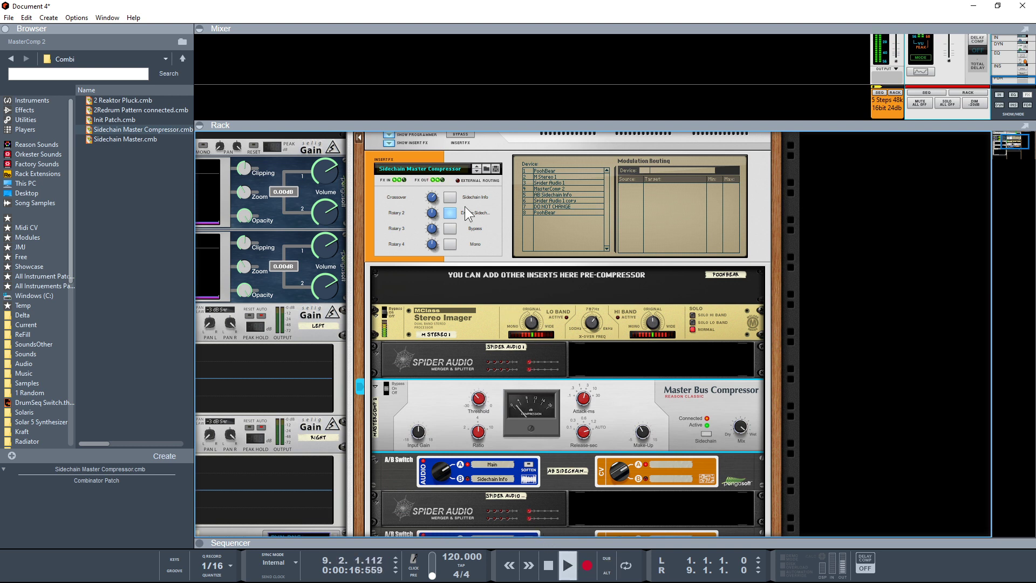
click(450, 213)
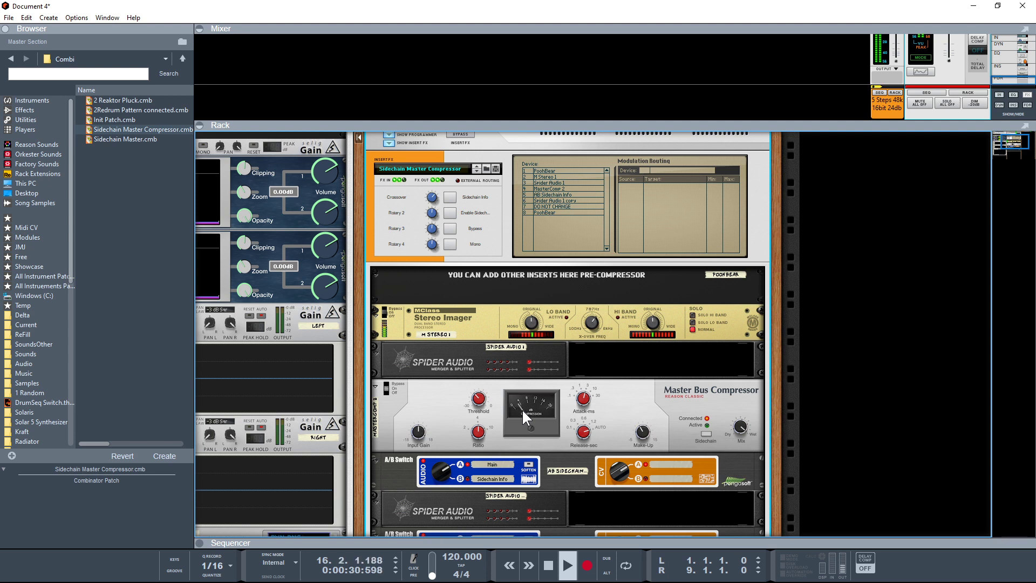
click(448, 212)
click(448, 211)
click(450, 212)
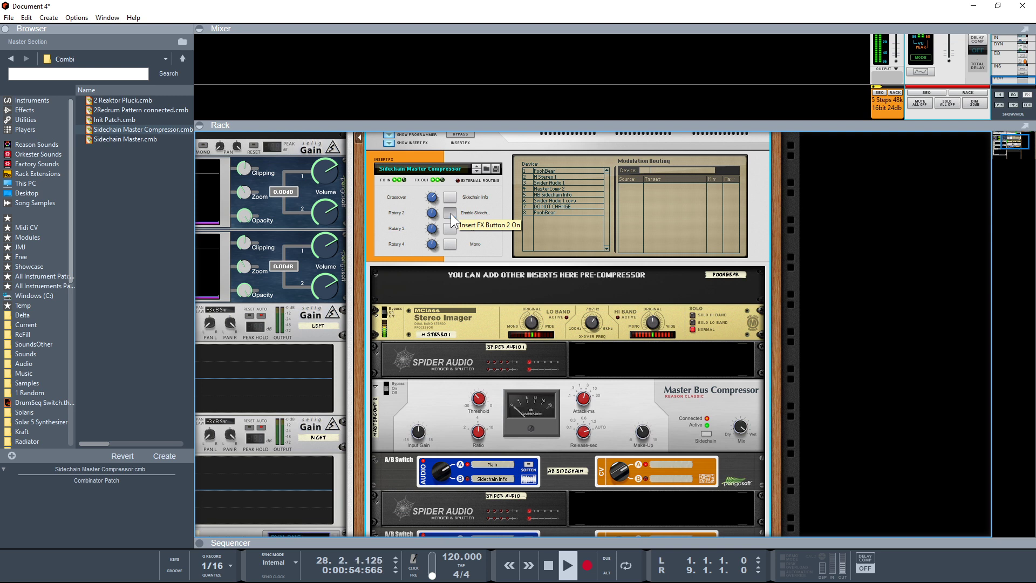
click(450, 213)
click(453, 213)
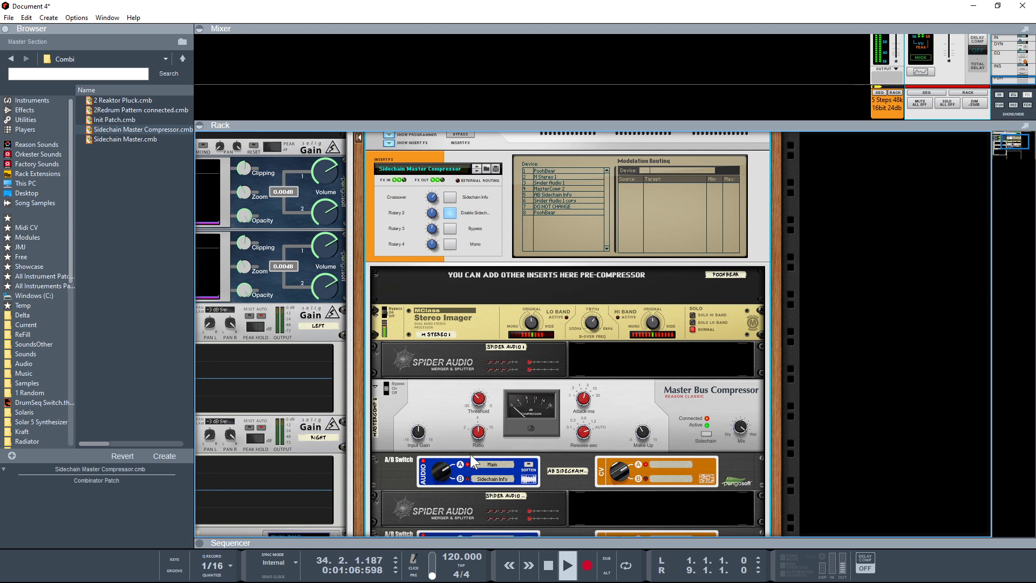
Step: Jump playback back to around bar 5 and collapse the sequencer again
drag(430, 539, 429, 460)
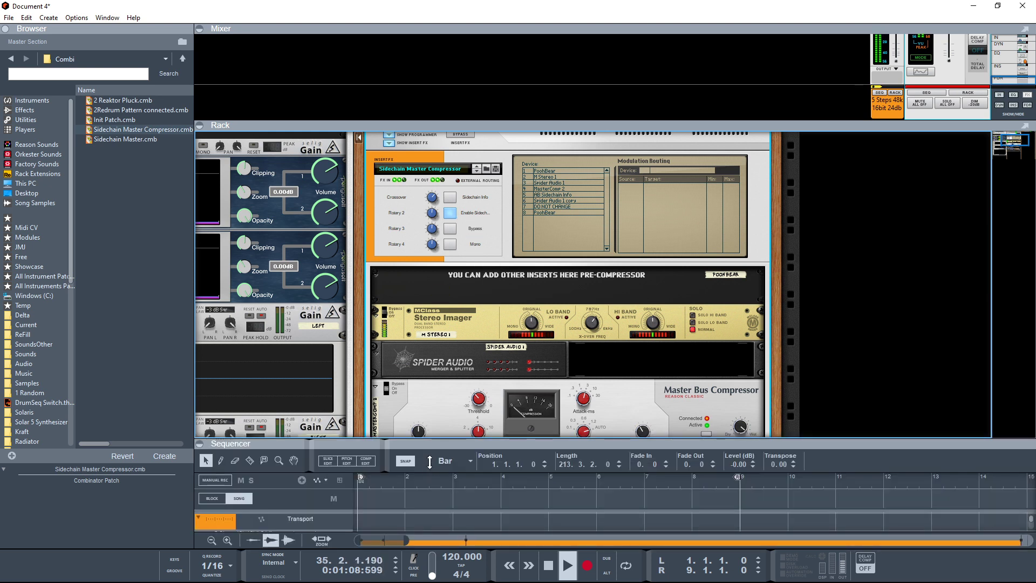
click(529, 482)
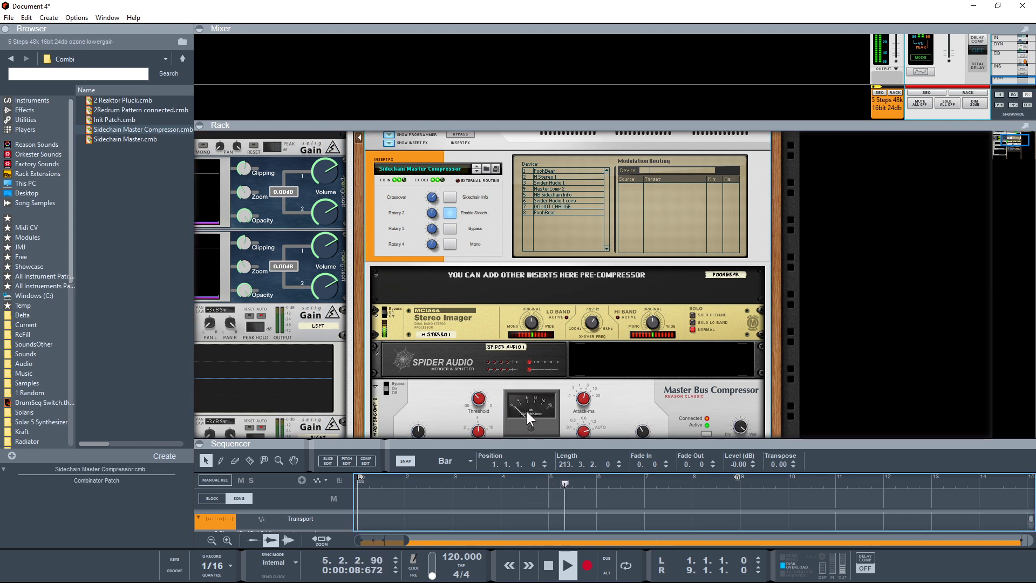
key(F7)
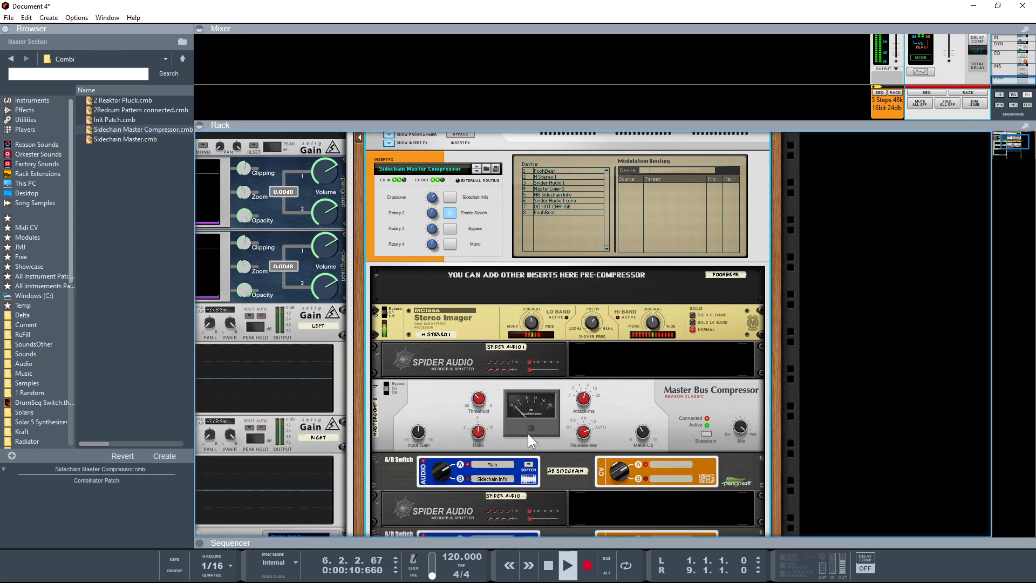
Step: Toggle the Sidechain Master Compressor's Bypass on and off three times, ending active
click(449, 228)
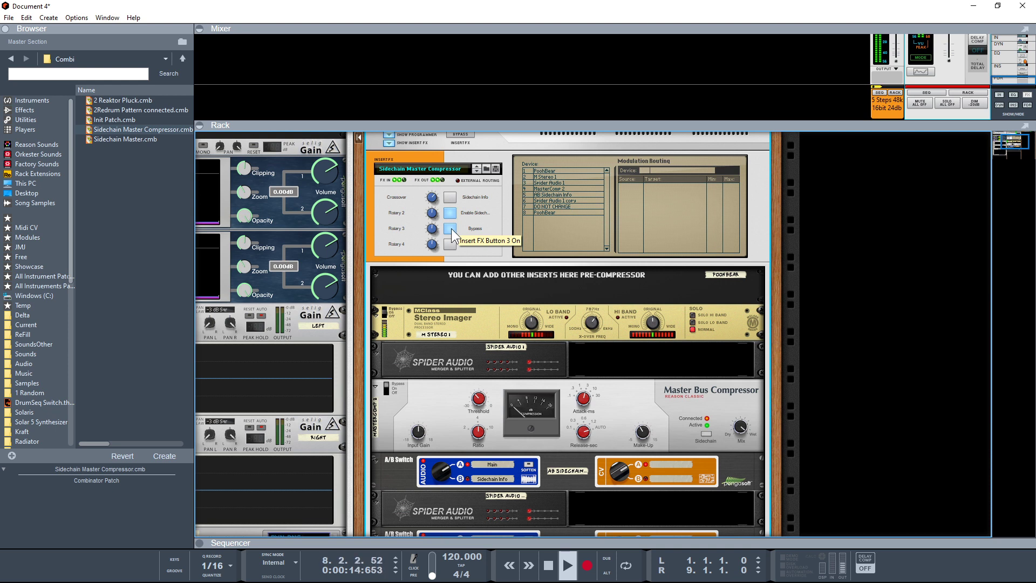
click(451, 229)
click(450, 228)
click(451, 228)
click(451, 229)
click(451, 228)
Step: Stop playback with the transport Stop button around bar 15
click(550, 570)
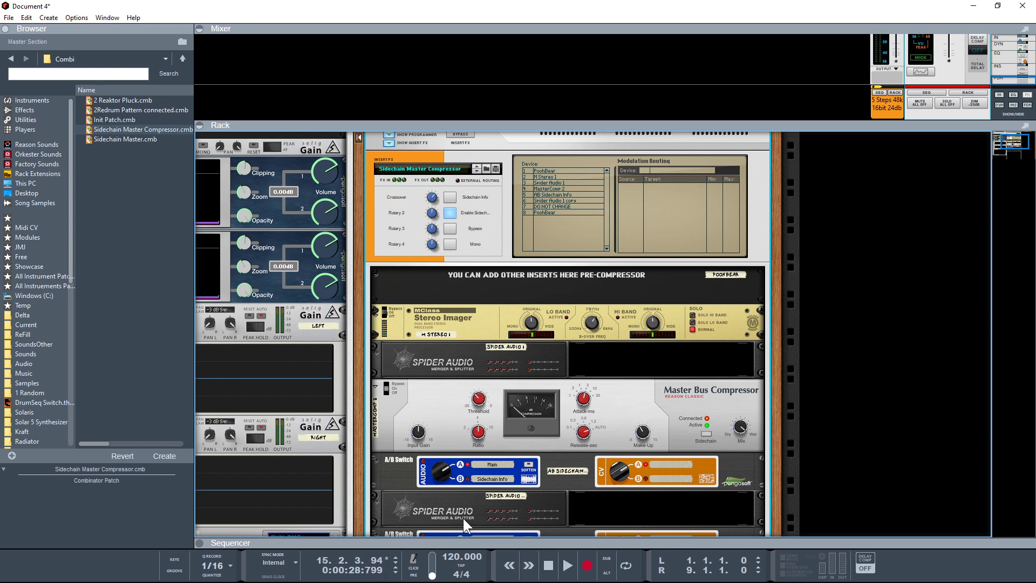